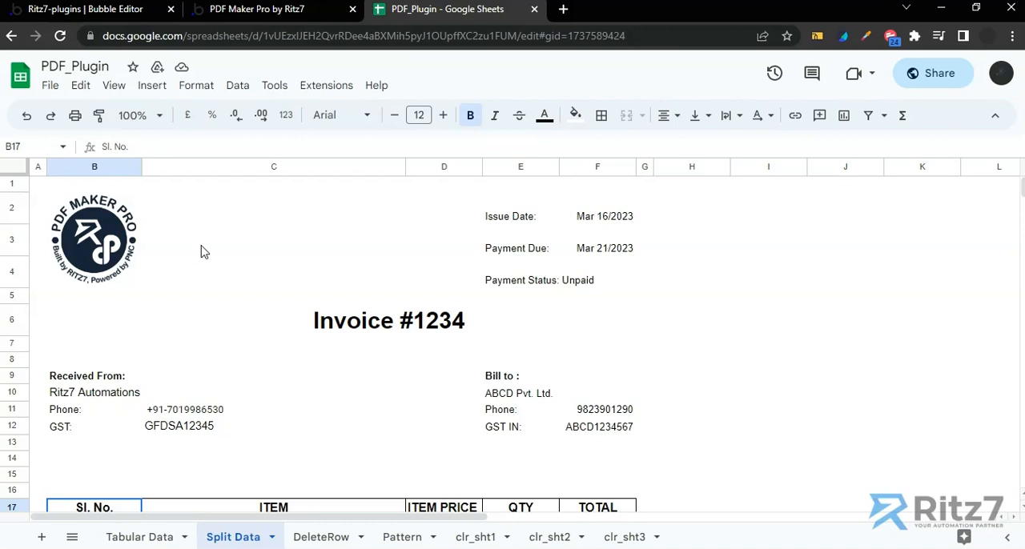
Examine the invoice's date, payment status, title, sender and billing cells in the Split Data sheet
{"action": "left_click", "coordinate": [608, 221]}
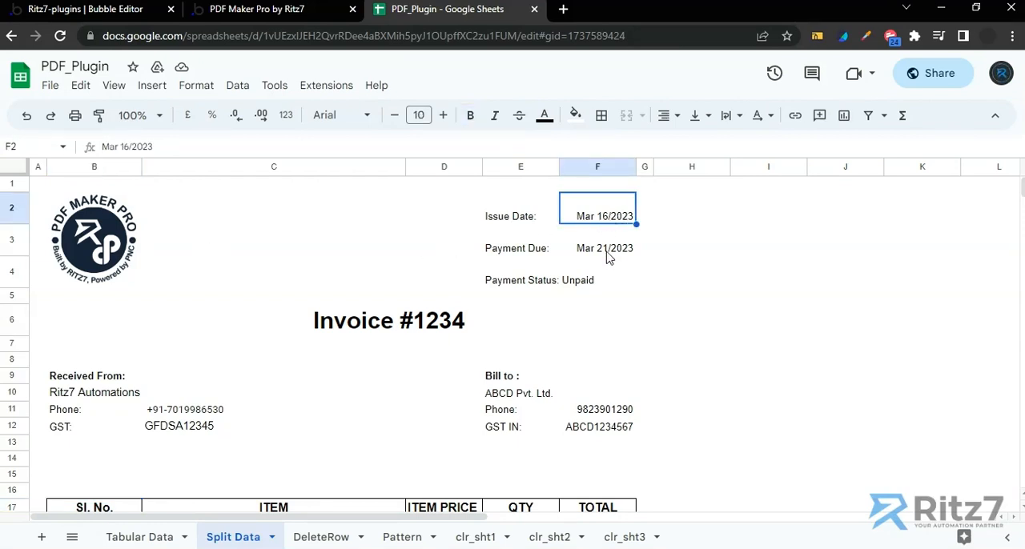
{"action": "left_click", "coordinate": [606, 254]}
{"action": "left_click", "coordinate": [587, 282]}
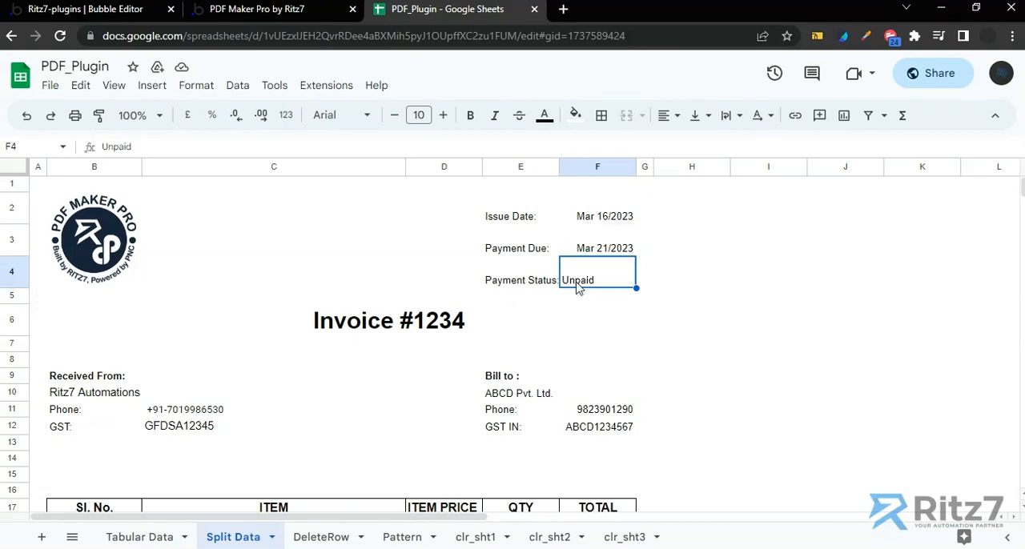
{"action": "left_click", "coordinate": [397, 320]}
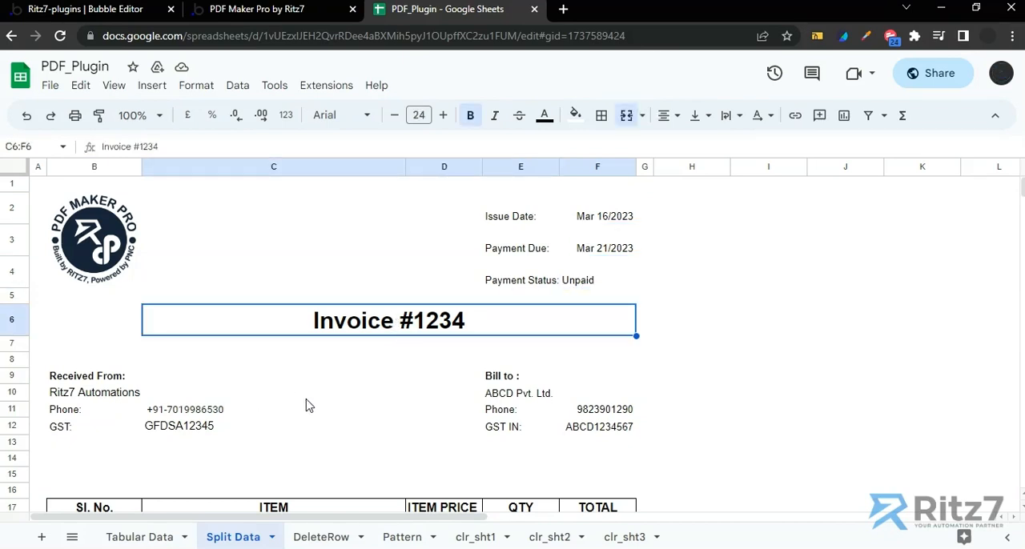
{"action": "left_click", "coordinate": [159, 415]}
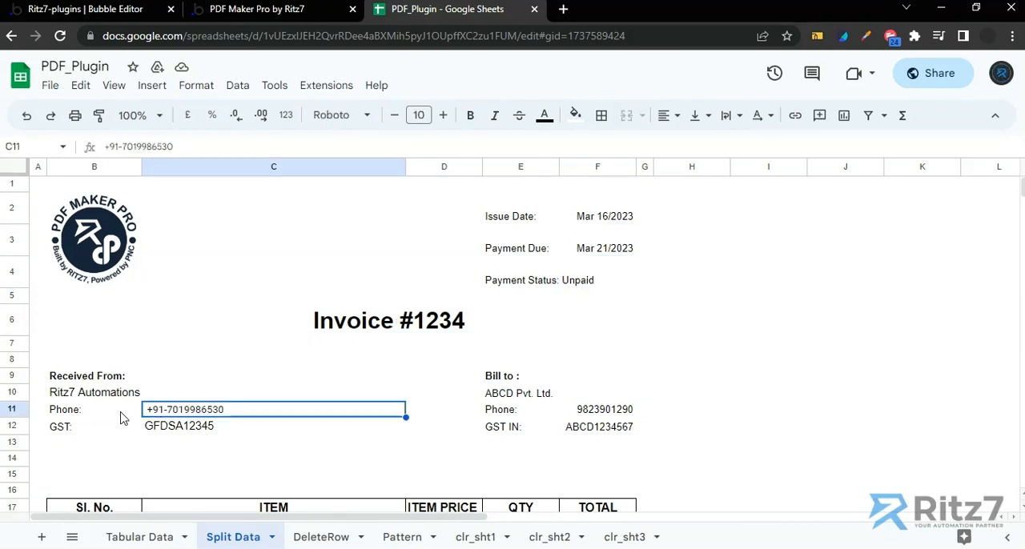
{"action": "left_click", "coordinate": [94, 379]}
{"action": "left_click_drag", "start_coordinate": [95, 380], "coordinate": [182, 426]}
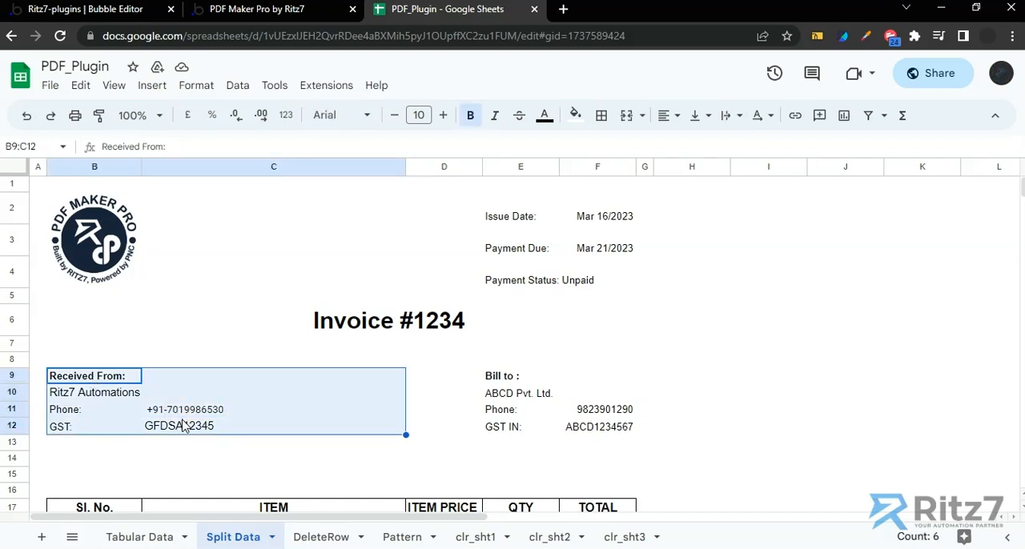
{"action": "left_click", "coordinate": [538, 404]}
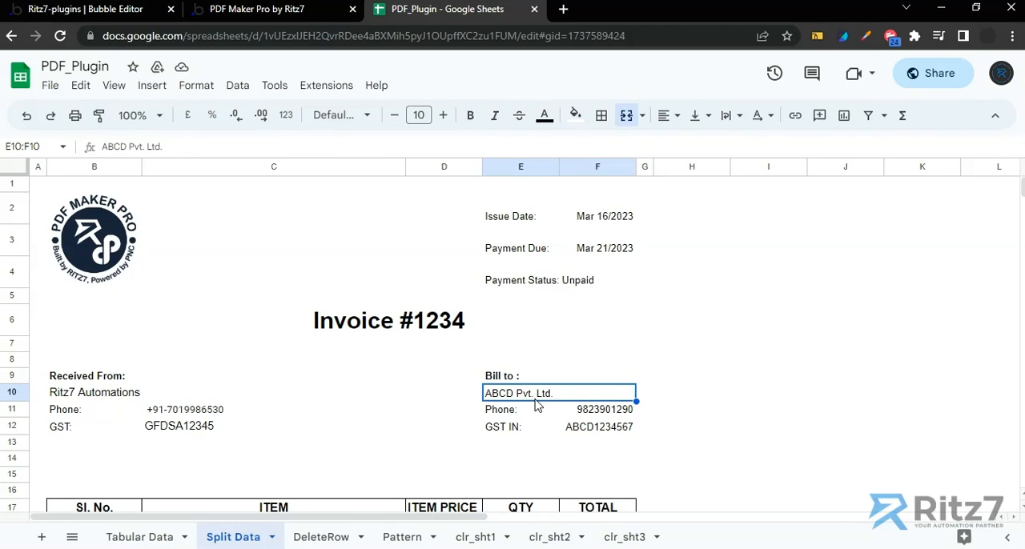
{"action": "left_click", "coordinate": [585, 413]}
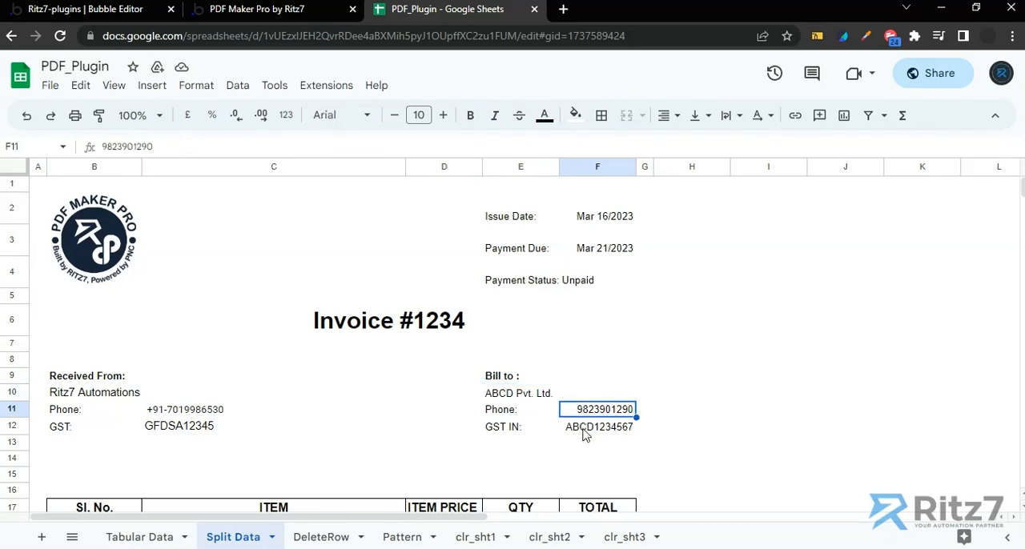
{"action": "left_click", "coordinate": [583, 430]}
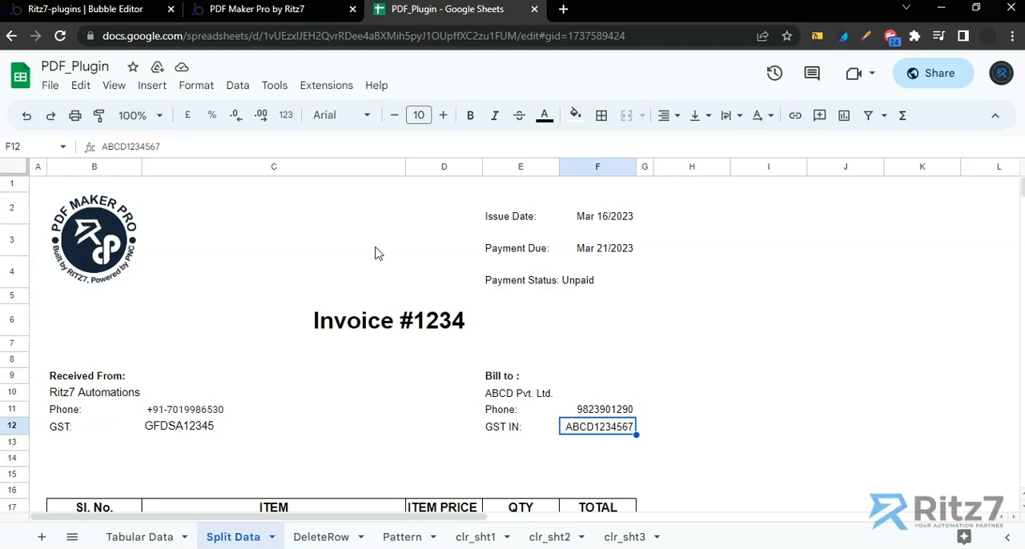
Switch to the Bubble editor and add the PDF Maker Pro Data_2_Sheet (Auth) action to the Method-2 Insert Data (Split range) button's workflow
{"action": "left_click", "coordinate": [85, 9]}
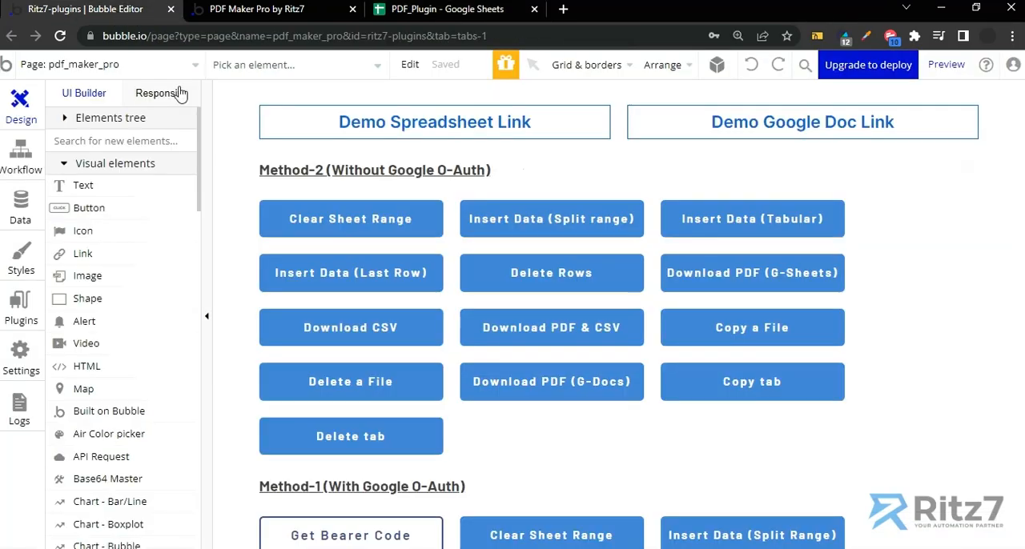
{"action": "double_click", "coordinate": [490, 220]}
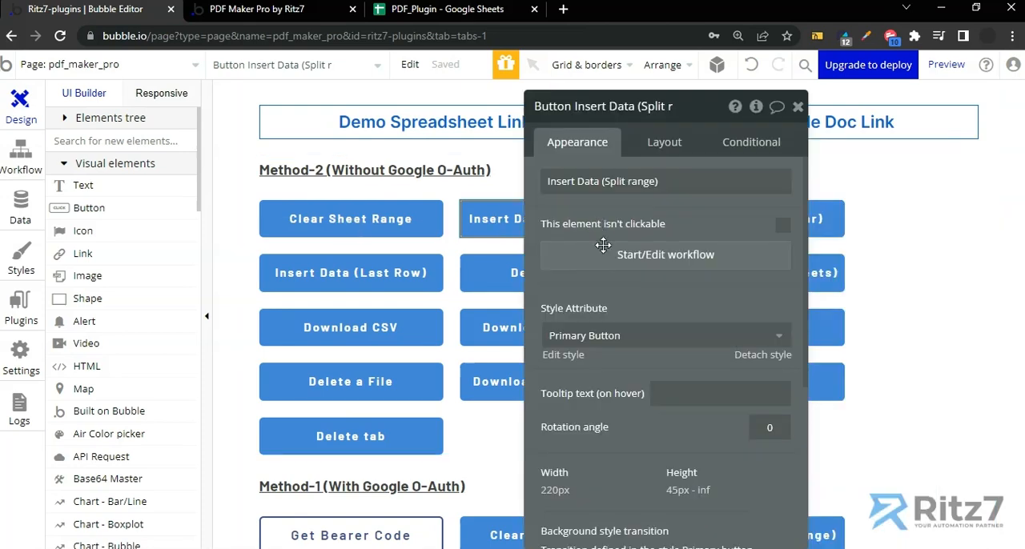
{"action": "left_click", "coordinate": [640, 257]}
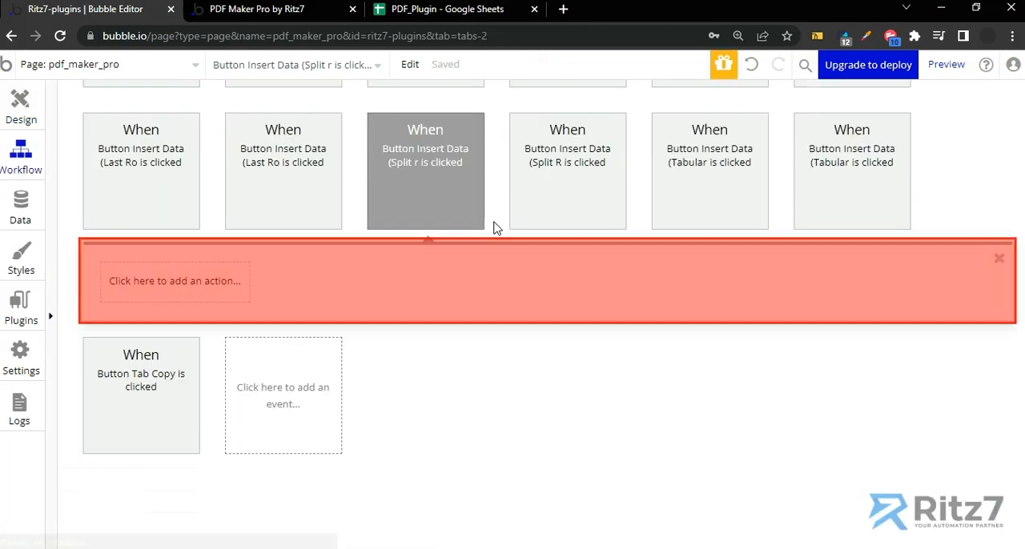
{"action": "left_click", "coordinate": [168, 288]}
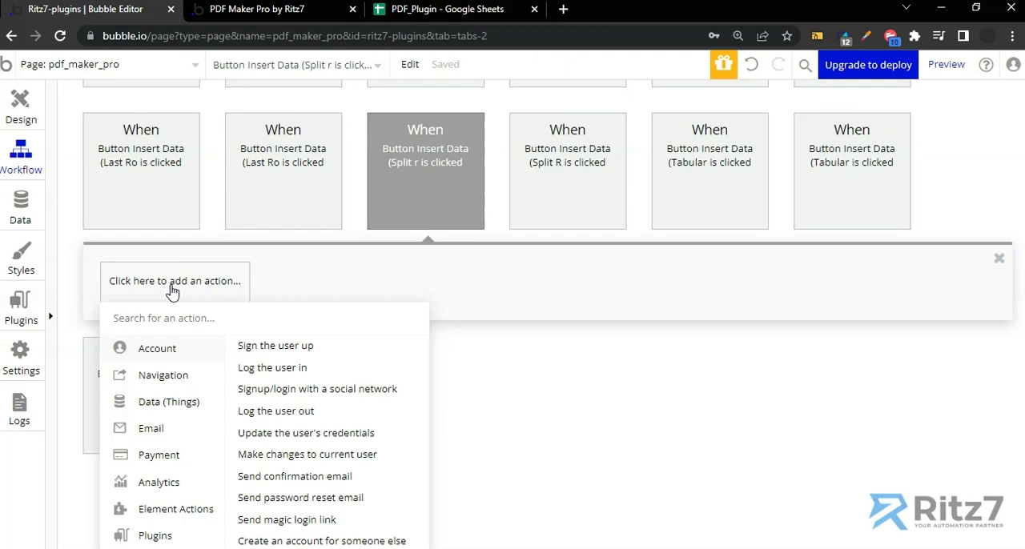
{"action": "type", "text": "data"}
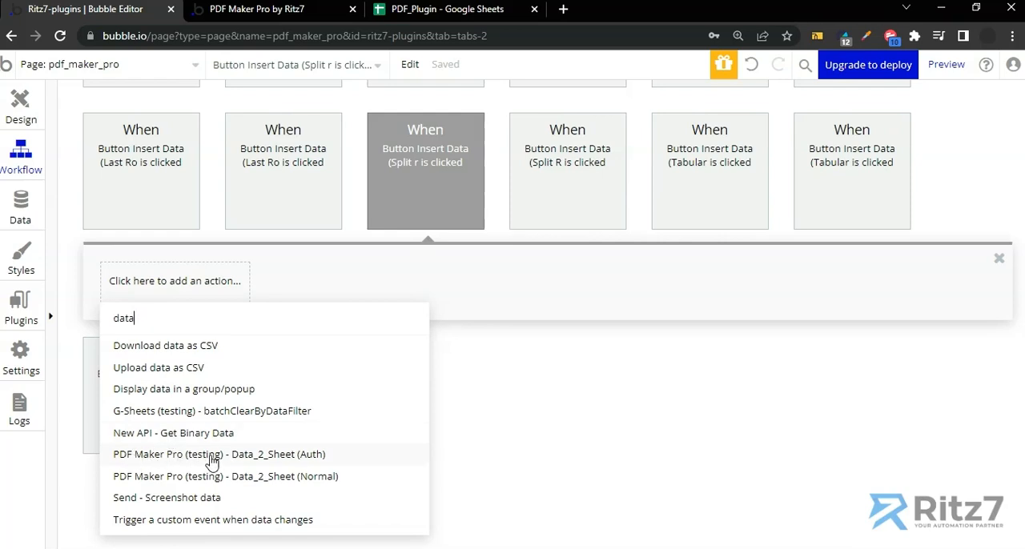
{"action": "left_click", "coordinate": [306, 464]}
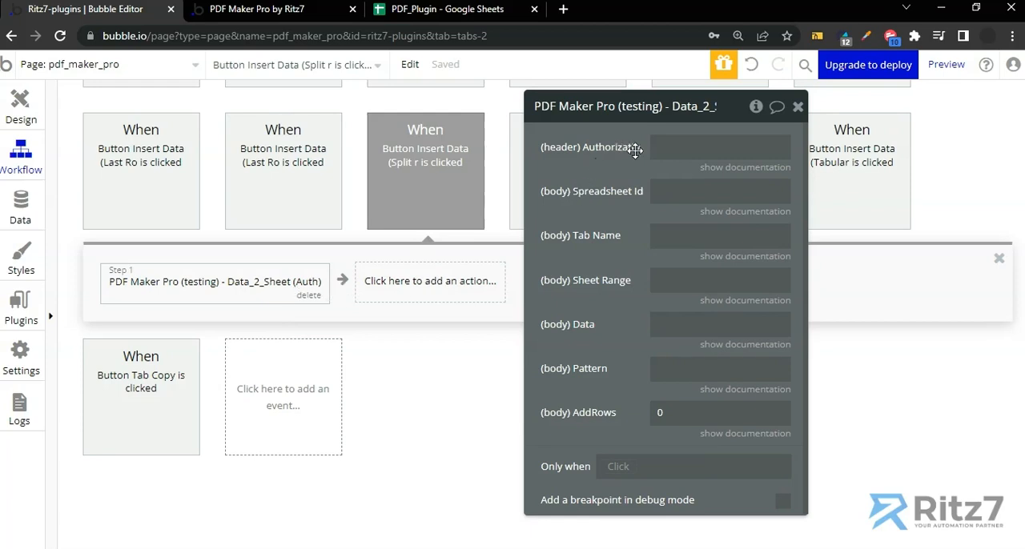
Add a Data_2_Sheet (Normal) action as the second workflow step and compare its fields with those of the Auth action
{"action": "left_click", "coordinate": [383, 289]}
{"action": "type", "text": "data"}
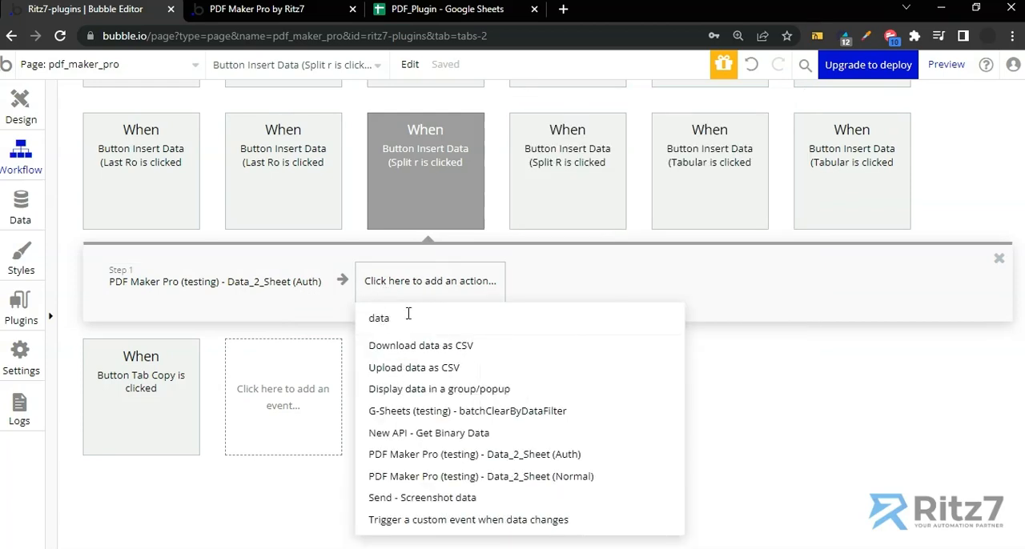
{"action": "left_click", "coordinate": [531, 479]}
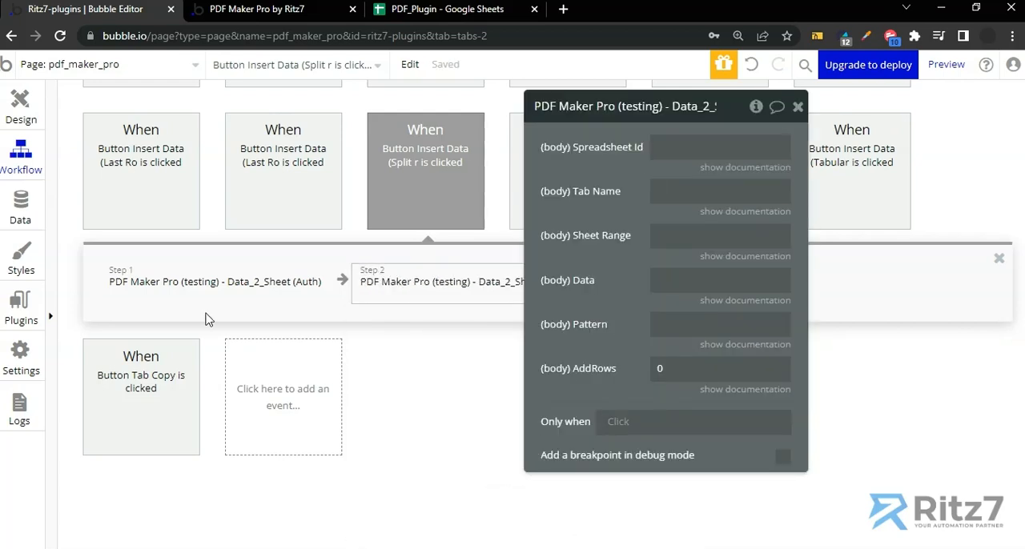
{"action": "left_click_drag", "start_coordinate": [548, 290], "coordinate": [634, 286]}
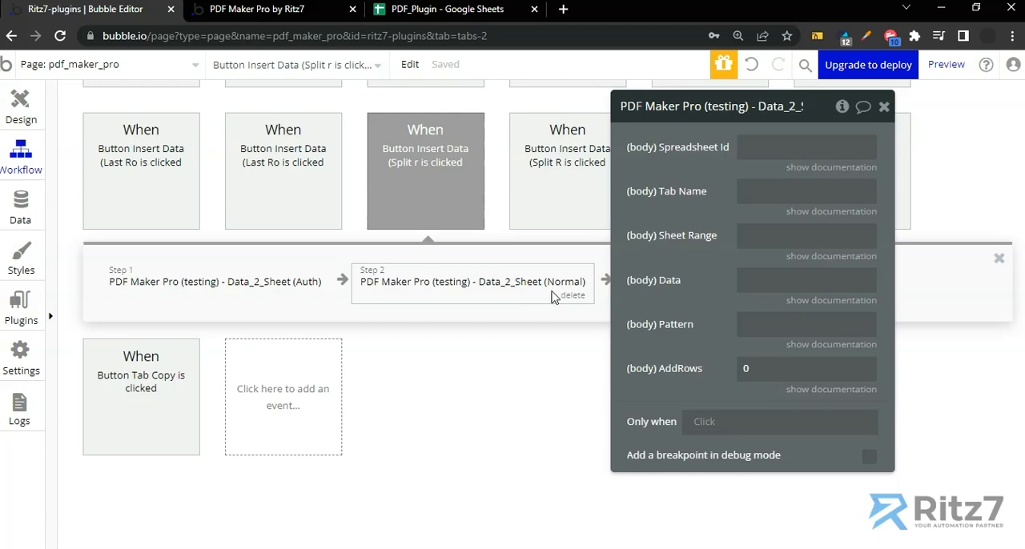
{"action": "left_click", "coordinate": [240, 289]}
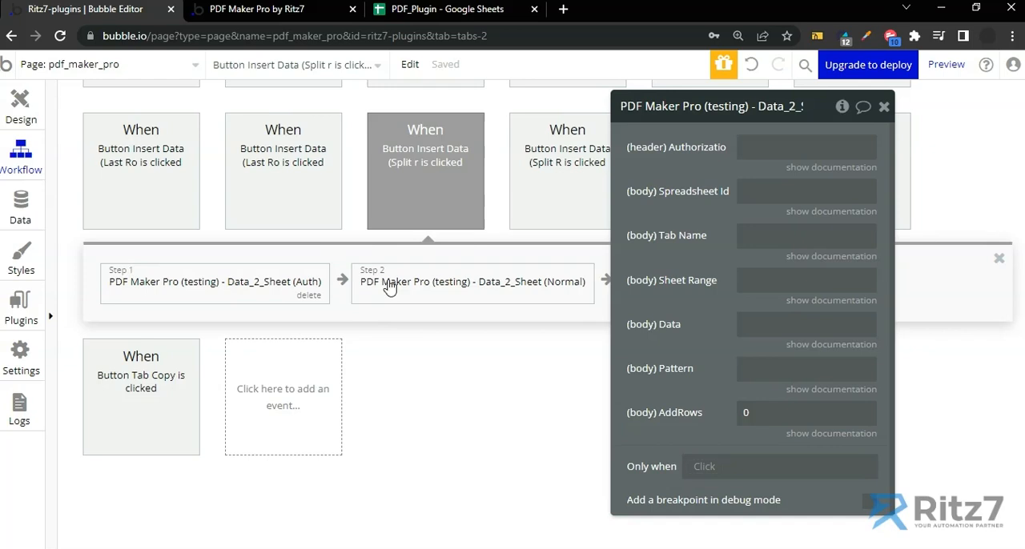
{"action": "left_click", "coordinate": [360, 282]}
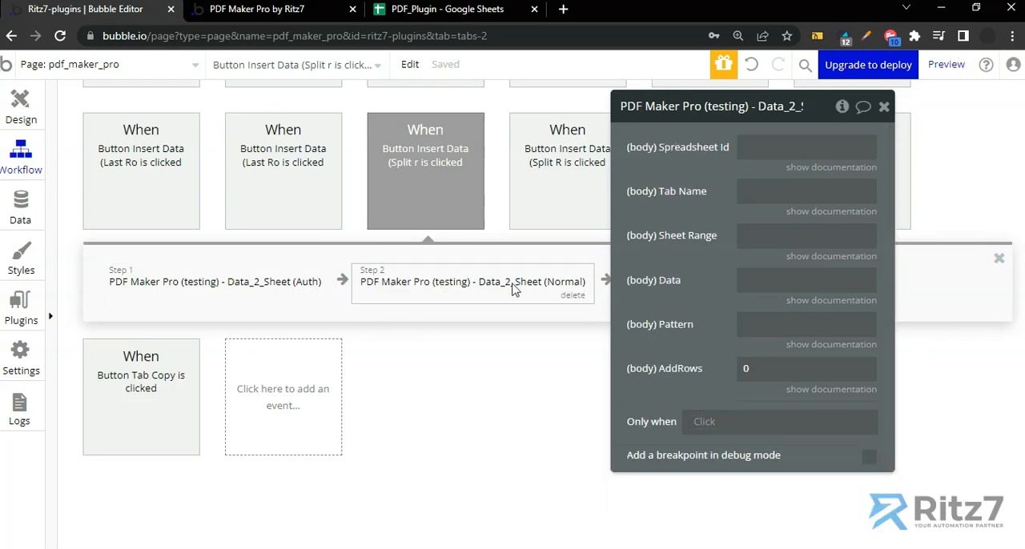
Fill the Data_2_Sheet (Auth) action's Authorization header with "Bearer" followed by the access token from the clipboard history
{"action": "left_click", "coordinate": [281, 286]}
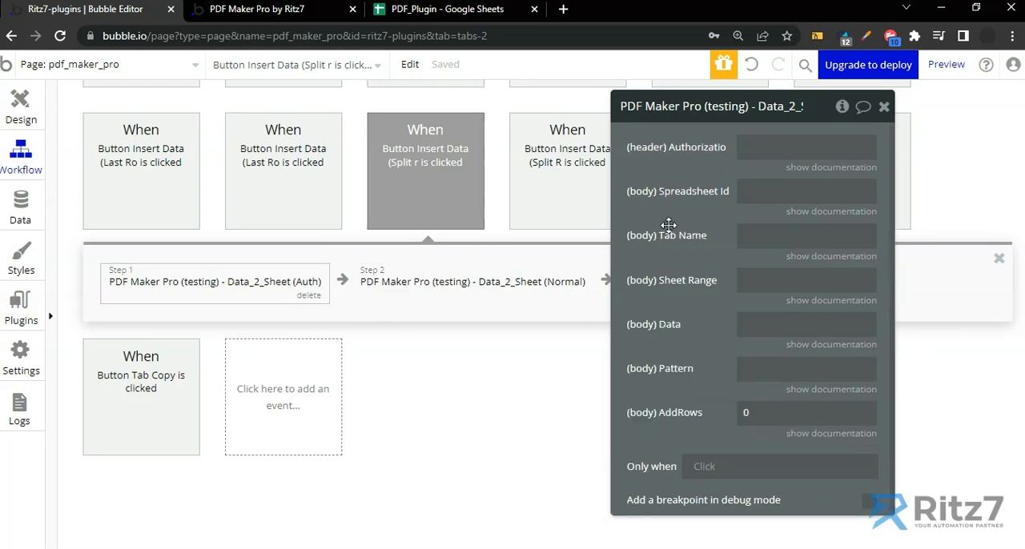
{"action": "left_click", "coordinate": [811, 146]}
{"action": "type", "text": "Bearer"}
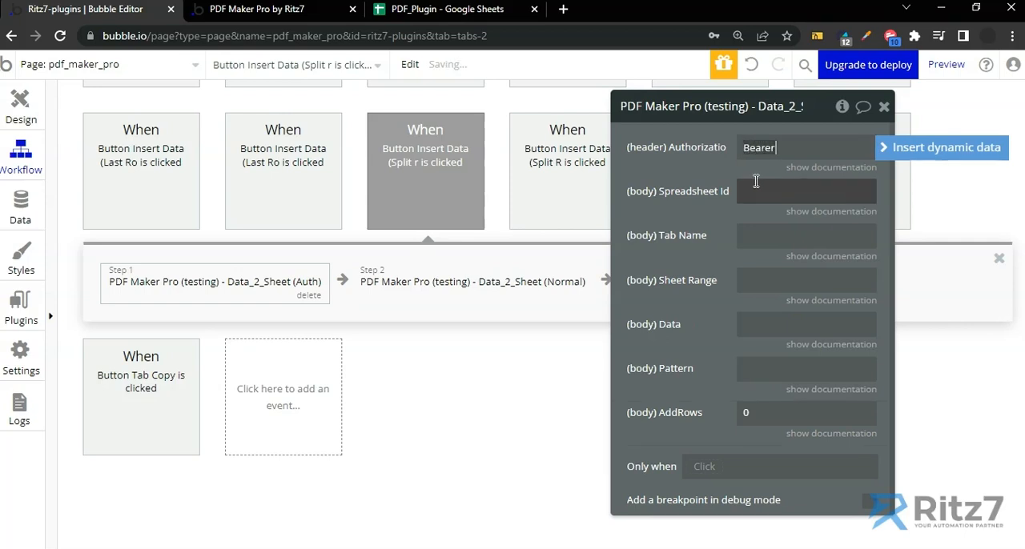
{"action": "key", "text": "super+v"}
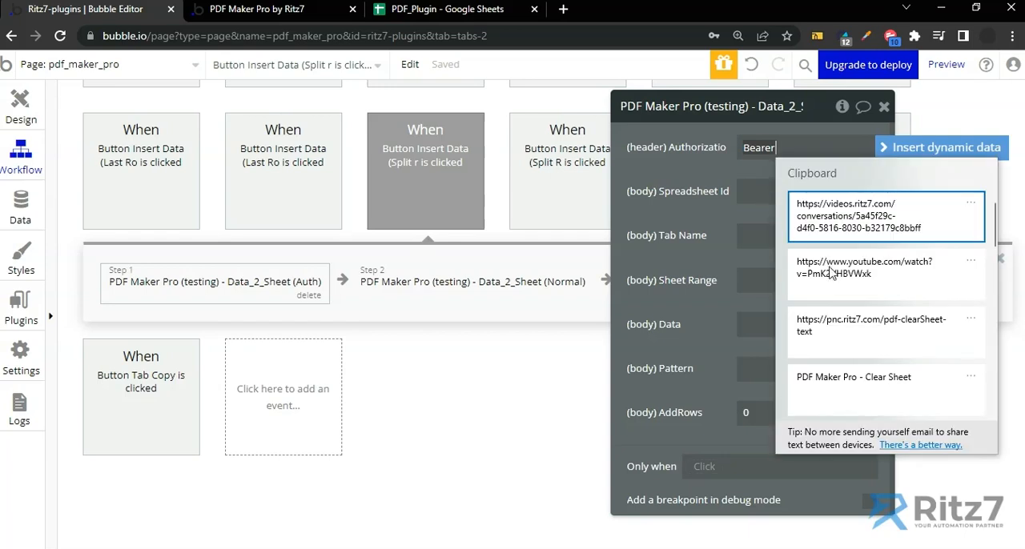
{"action": "scroll", "coordinate": [837, 298], "scroll_direction": "down", "scroll_amount": 5}
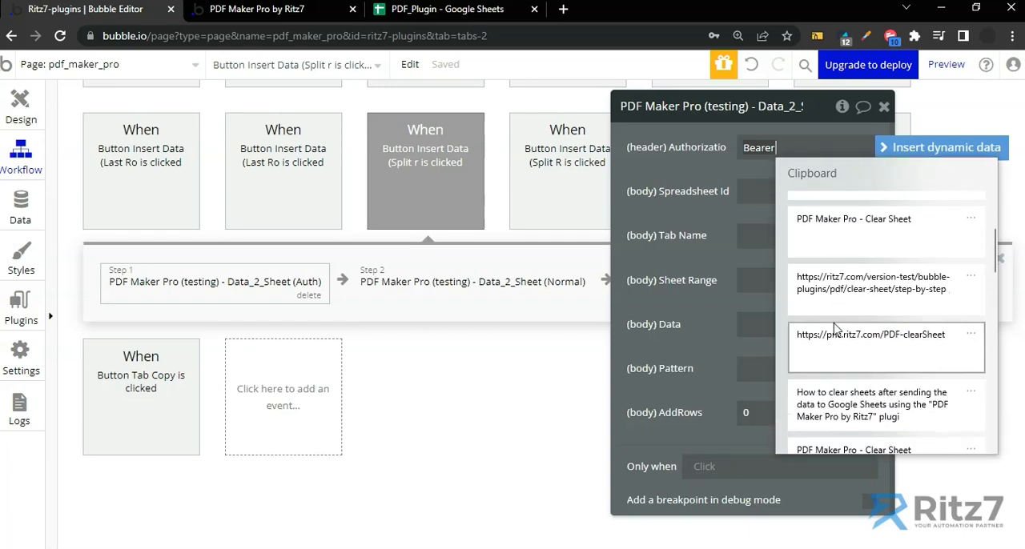
{"action": "scroll", "coordinate": [837, 328], "scroll_direction": "down", "scroll_amount": 5}
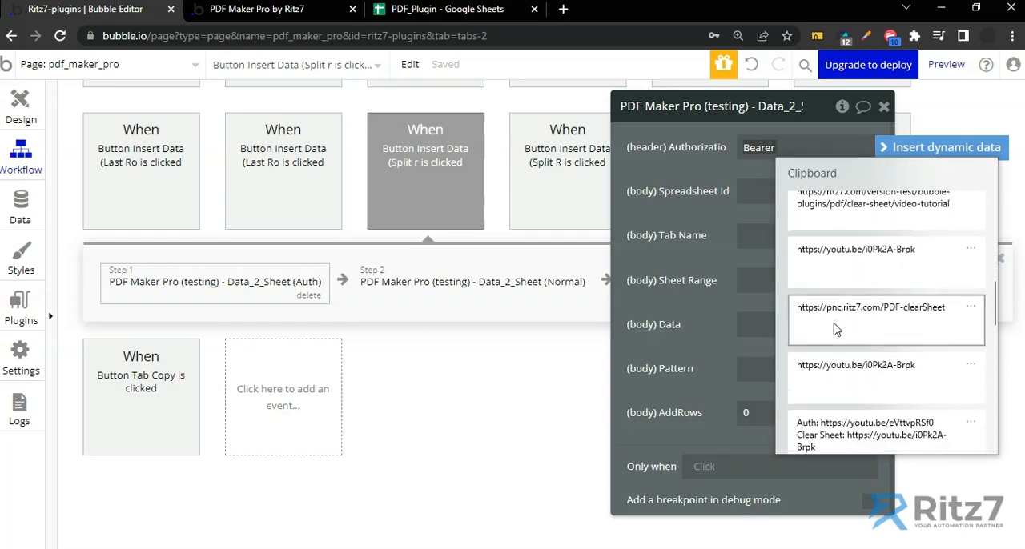
{"action": "left_click", "coordinate": [833, 320]}
{"action": "left_click", "coordinate": [724, 220]}
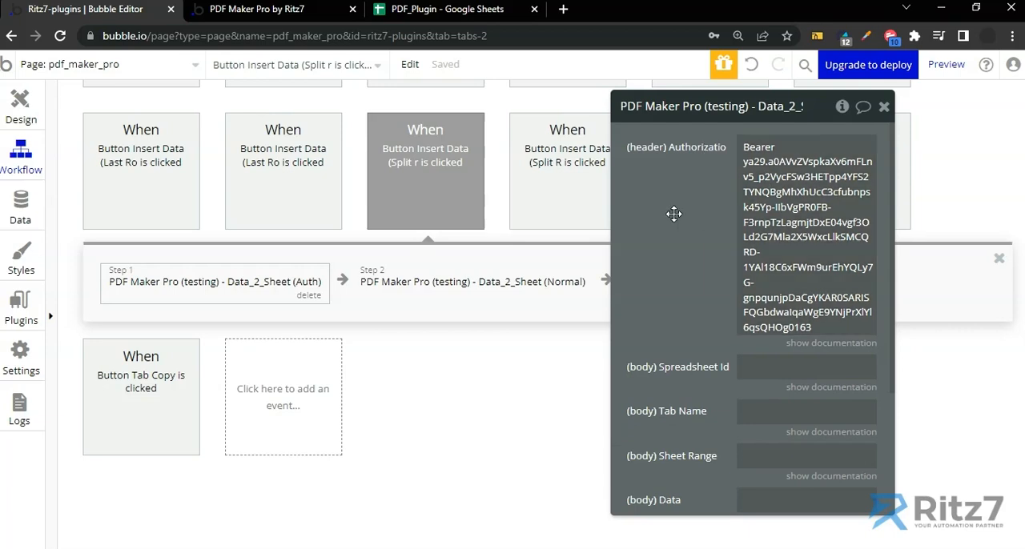
{"action": "left_click_drag", "start_coordinate": [674, 213], "coordinate": [578, 216]}
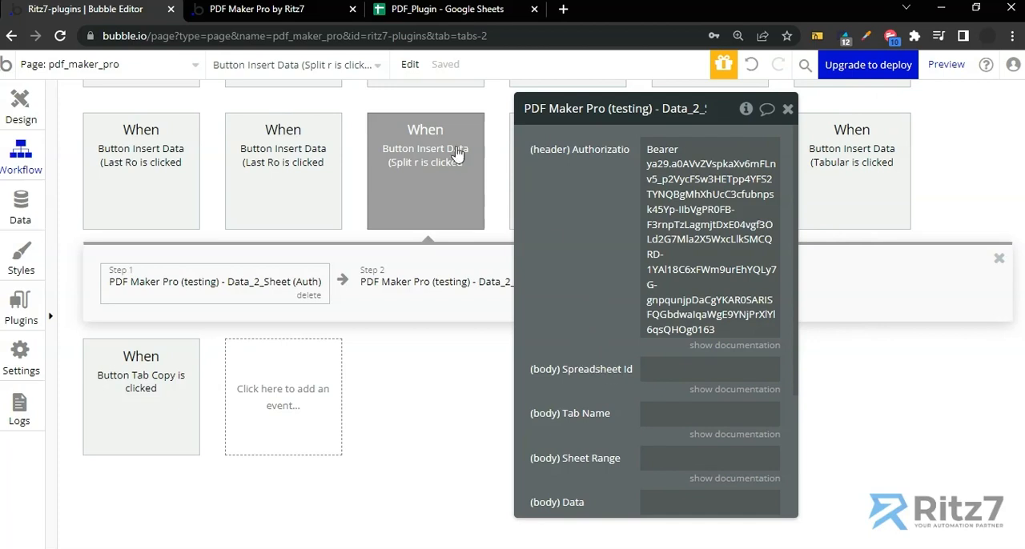
Copy the spreadsheet ID from the PDF_Plugin Google Sheets URL into the Auth action's Spreadsheet Id field in Bubble
{"action": "left_click", "coordinate": [432, 9]}
{"action": "left_click", "coordinate": [517, 36]}
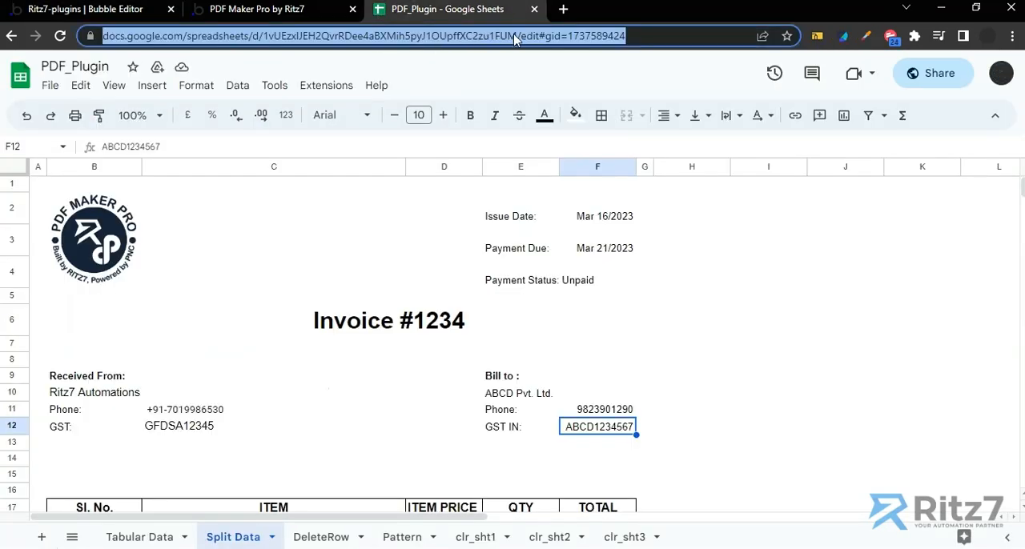
{"action": "left_click", "coordinate": [521, 36]}
{"action": "key", "text": "shift+Left"}
{"action": "key", "text": "shift+Left"}
{"action": "key", "text": "shift+Left"}
{"action": "key", "text": "shift+Left"}
{"action": "key", "text": "shift+Left"}
{"action": "key", "text": "shift+Left"}
{"action": "key", "text": "shift+Left"}
{"action": "key", "text": "shift+Left"}
{"action": "key", "text": "shift+Left"}
{"action": "key", "text": "shift+Left"}
{"action": "key", "text": "shift+Left"}
{"action": "key", "text": "shift+Left"}
{"action": "key", "text": "shift+Left"}
{"action": "key", "text": "shift+Left"}
{"action": "key", "text": "shift+Left"}
{"action": "key", "text": "shift+Left"}
{"action": "key", "text": "shift+Left"}
{"action": "key", "text": "shift+Left"}
{"action": "key", "text": "shift+Left"}
{"action": "key", "text": "shift+Left"}
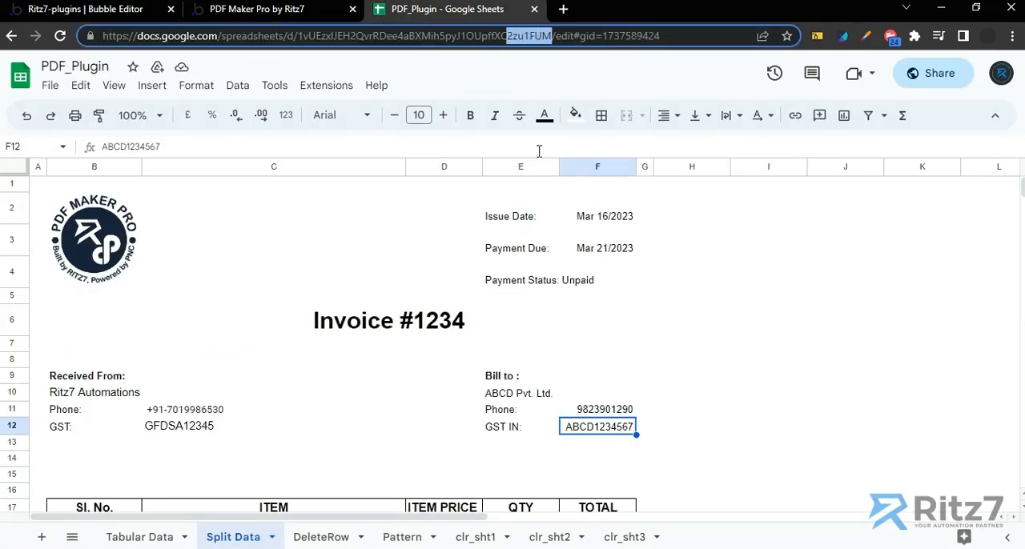
{"action": "key", "text": "shift+Left"}
{"action": "key", "text": "shift+Left"}
{"action": "key", "text": "shift+Left"}
{"action": "key", "text": "shift+Left"}
{"action": "key", "text": "shift+Left"}
{"action": "key", "text": "shift+Left"}
{"action": "key", "text": "shift+Left"}
{"action": "key", "text": "shift+Left"}
{"action": "key", "text": "shift+Left"}
{"action": "key", "text": "shift+Left"}
{"action": "key", "text": "shift+Left"}
{"action": "key", "text": "shift+Left"}
{"action": "key", "text": "shift+Left"}
{"action": "key", "text": "shift+Left"}
{"action": "key", "text": "shift+Left"}
{"action": "key", "text": "shift+Left"}
{"action": "key", "text": "shift+Left"}
{"action": "key", "text": "shift+Left"}
{"action": "key", "text": "shift+Left"}
{"action": "key", "text": "shift+Left"}
{"action": "key", "text": "ctrl+c"}
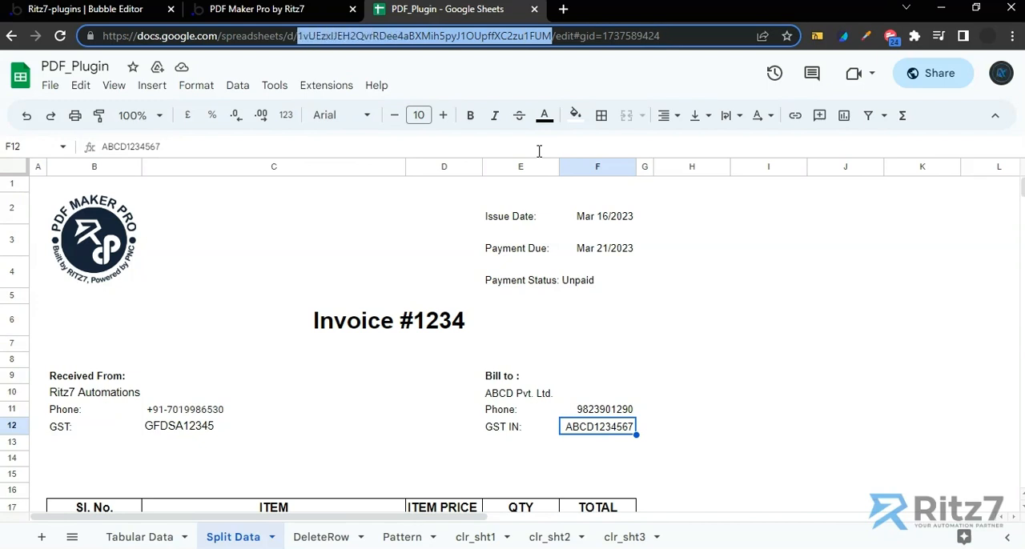
{"action": "left_click", "coordinate": [145, 11]}
{"action": "left_click", "coordinate": [682, 372]}
{"action": "key", "text": "ctrl+v"}
Set the Auth action's Tab Name to Split Data, copying the sheet name from the PDF_Plugin spreadsheet
{"action": "left_click", "coordinate": [658, 424]}
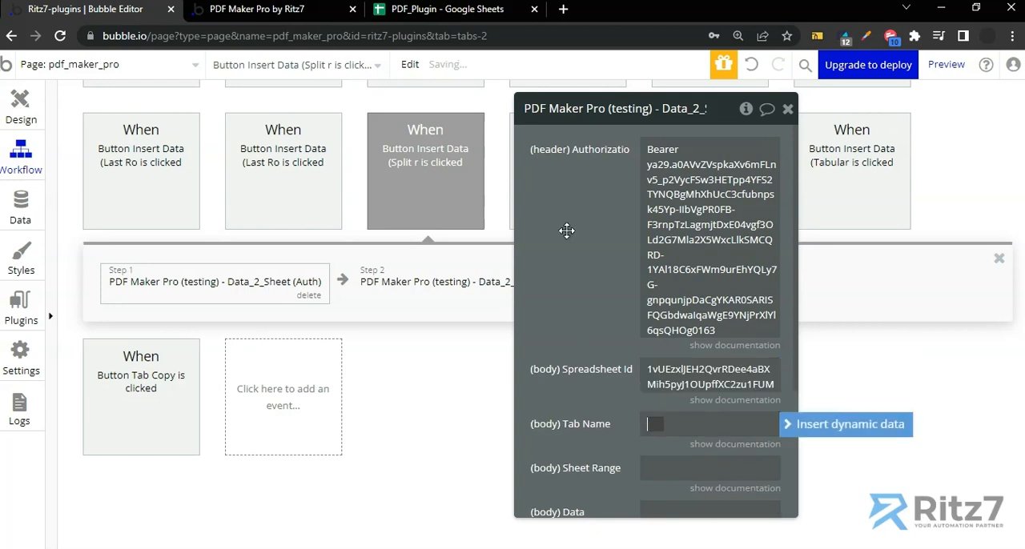
{"action": "left_click", "coordinate": [447, 10]}
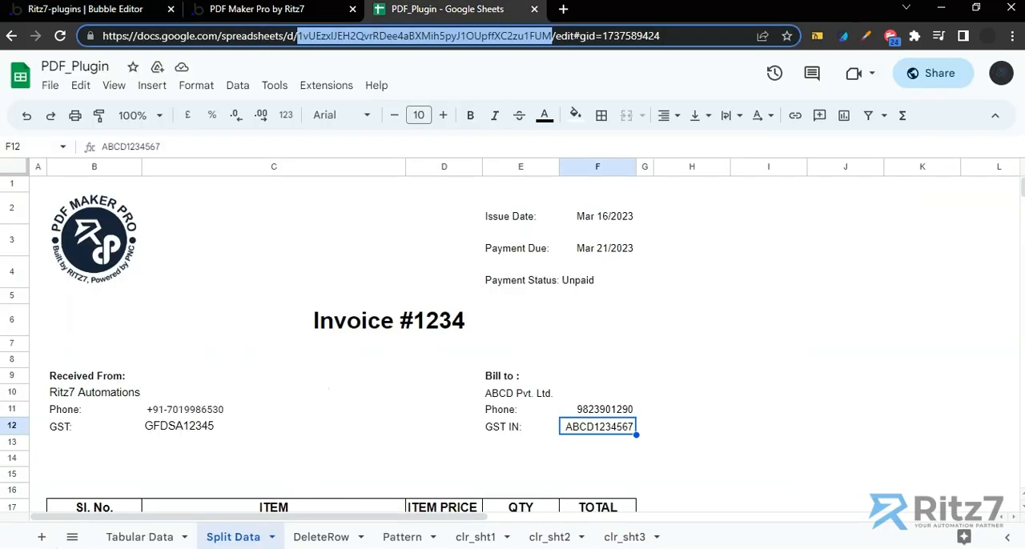
{"action": "double_click", "coordinate": [233, 537]}
{"action": "key", "text": "ctrl+c"}
{"action": "key", "text": "Escape"}
{"action": "left_click", "coordinate": [121, 10]}
{"action": "left_click", "coordinate": [673, 426]}
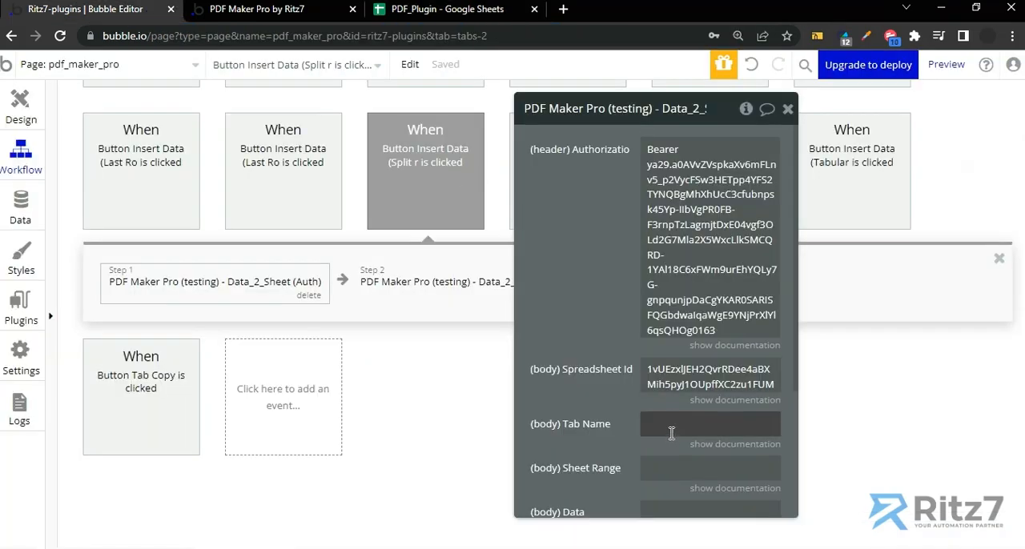
{"action": "key", "text": "ctrl+v"}
Set the Auth action's Sheet Range to F2,F3,F4, after checking the issue date, payment due and payment status cells in the PDF_Plugin spreadsheet
{"action": "scroll", "coordinate": [586, 389], "scroll_direction": "down", "scroll_amount": 3}
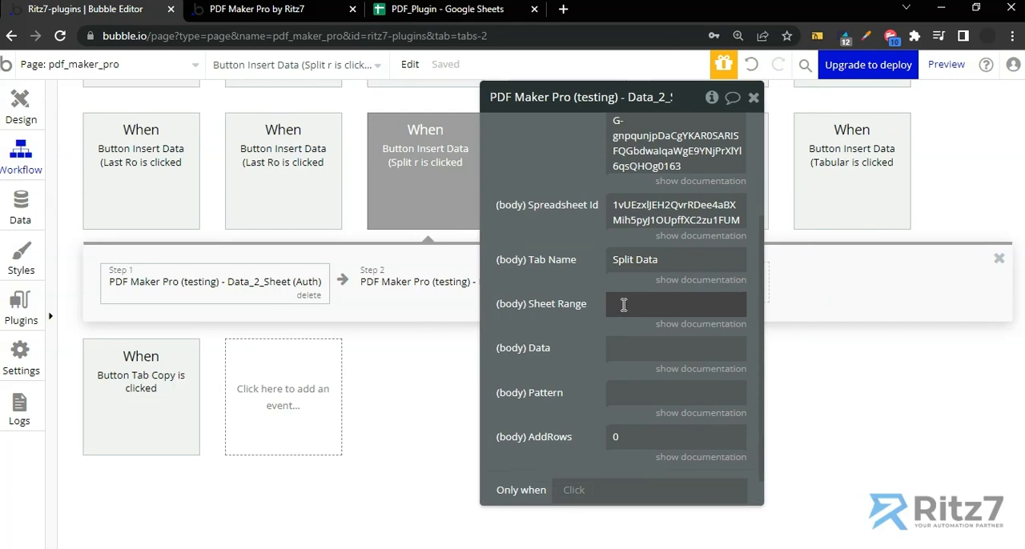
{"action": "left_click", "coordinate": [624, 304]}
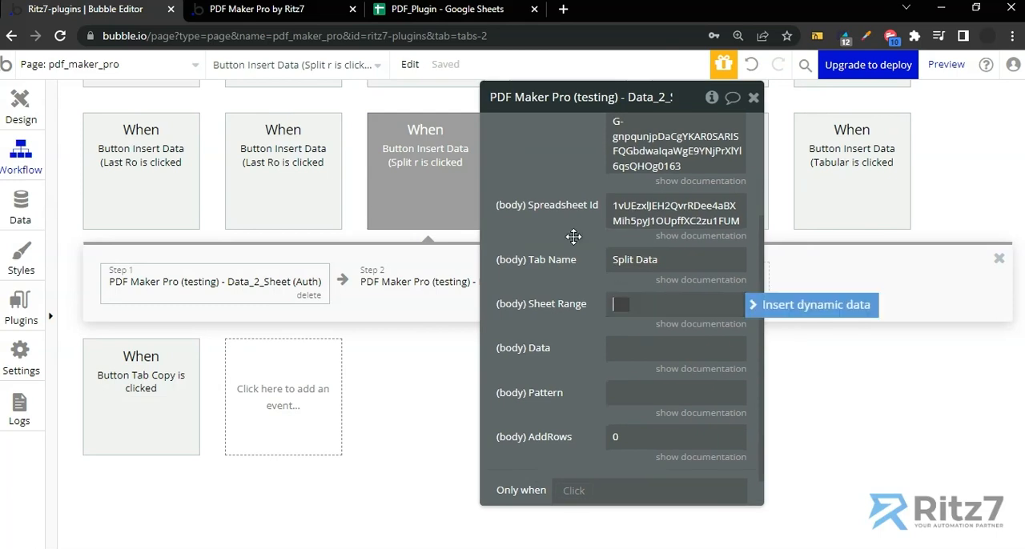
{"action": "left_click", "coordinate": [444, 9]}
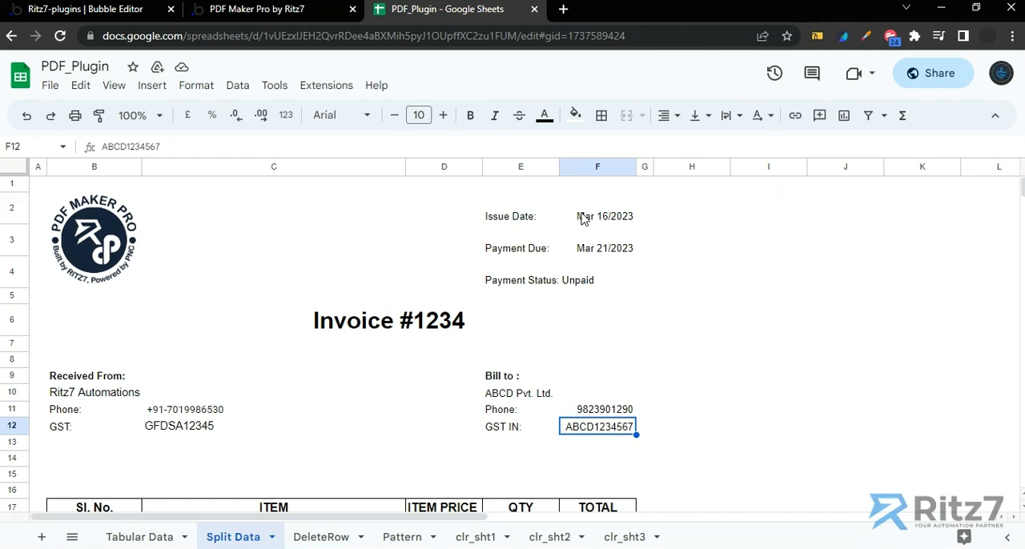
{"action": "left_click", "coordinate": [591, 225]}
{"action": "left_click", "coordinate": [593, 250]}
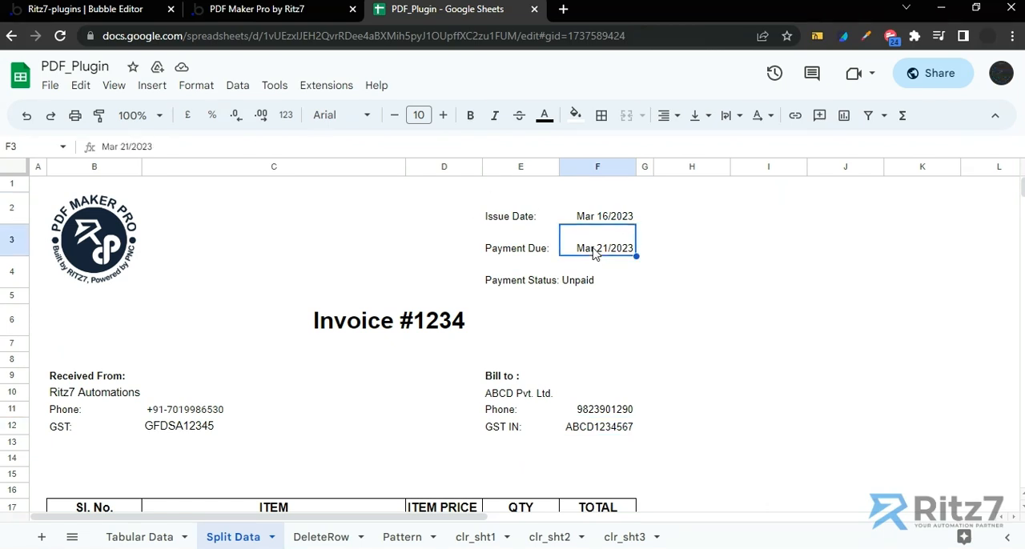
{"action": "left_click", "coordinate": [590, 284]}
{"action": "left_click", "coordinate": [96, 9]}
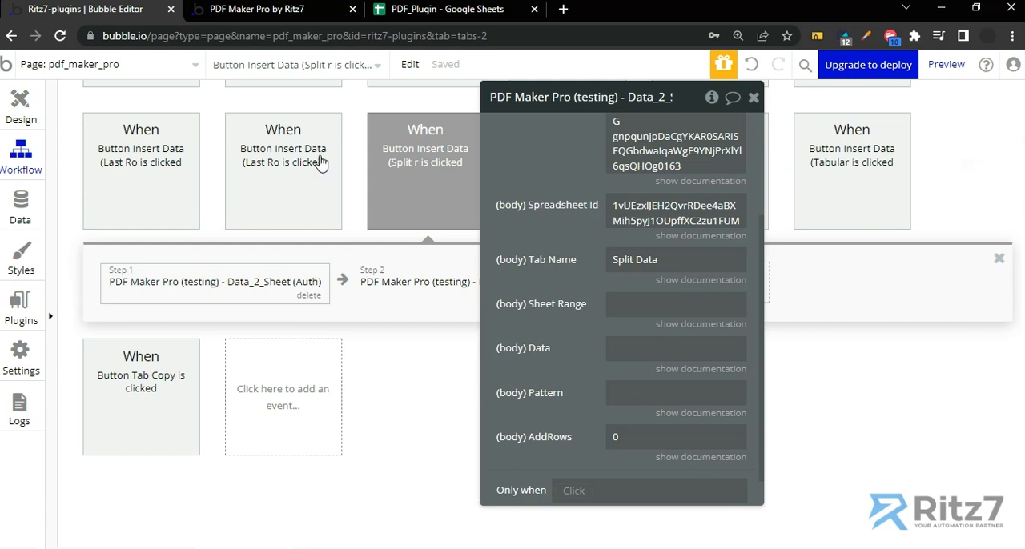
{"action": "left_click", "coordinate": [648, 305]}
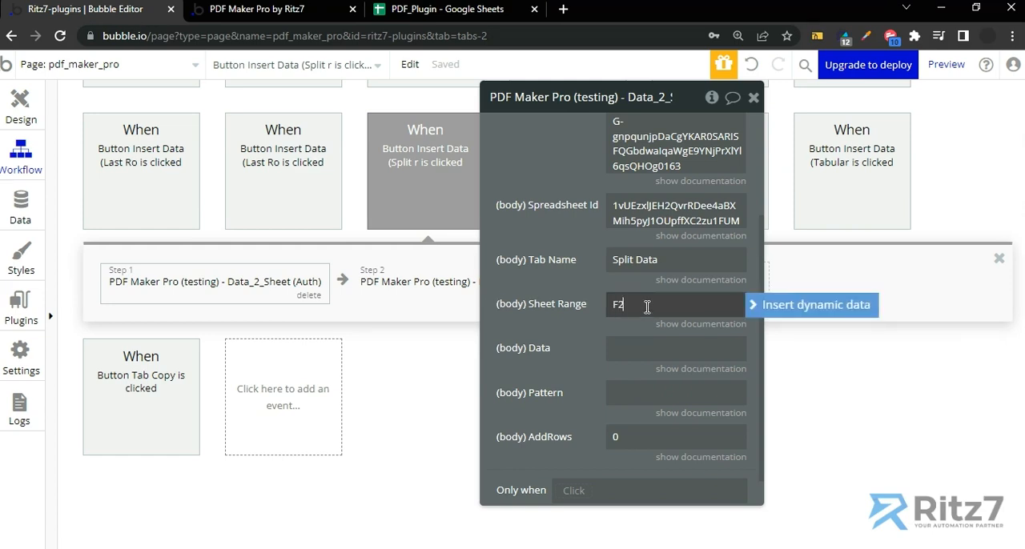
{"action": "type", "text": "F2,F3,F4,"}
Look up the merged invoice title's cell in the PDF_Plugin spreadsheet and append C6, to the Auth action's Sheet Range in Bubble
{"action": "left_click", "coordinate": [447, 9]}
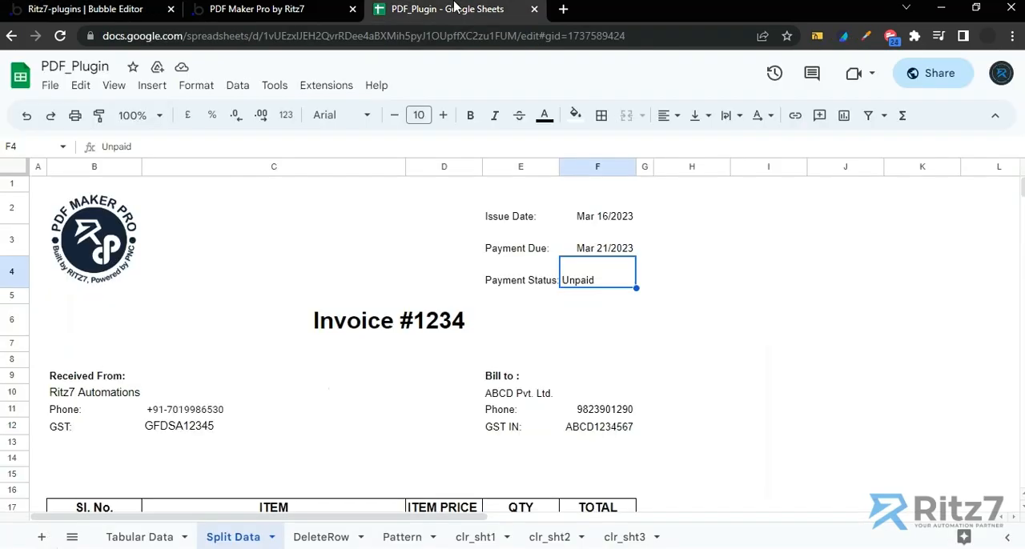
{"action": "left_click", "coordinate": [374, 323]}
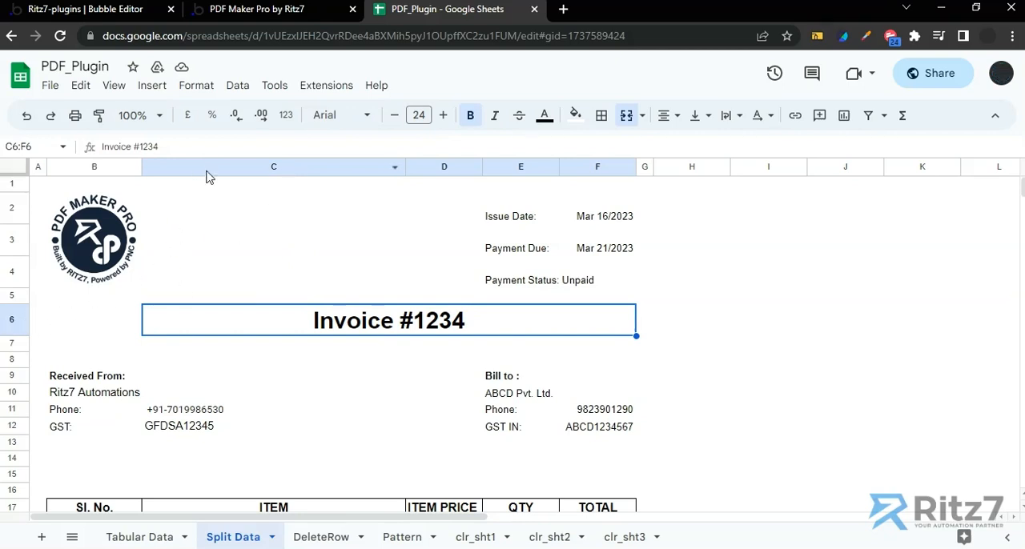
{"action": "left_click", "coordinate": [124, 9]}
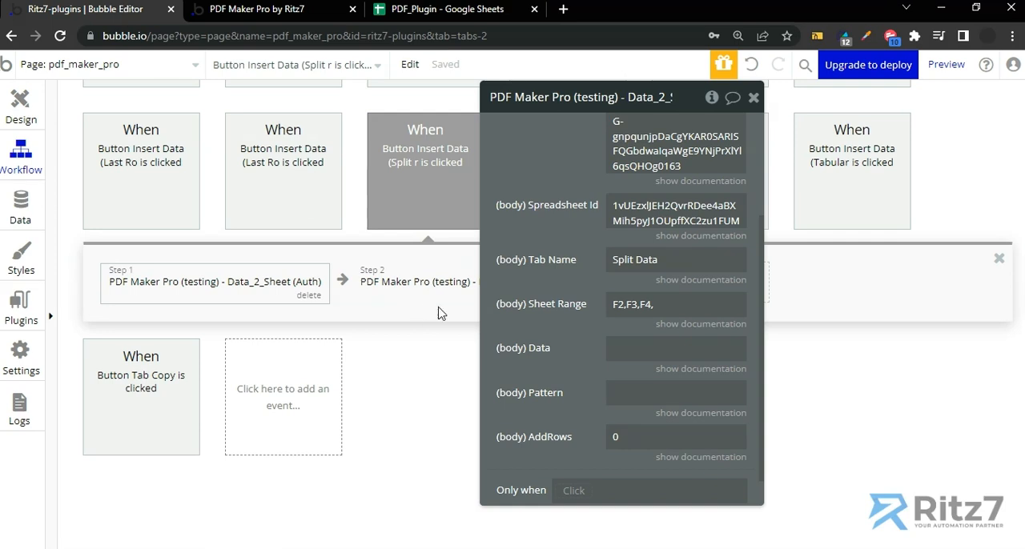
{"action": "triple_click", "coordinate": [668, 308]}
{"action": "left_click", "coordinate": [669, 308]}
{"action": "type", "text": "C5"}
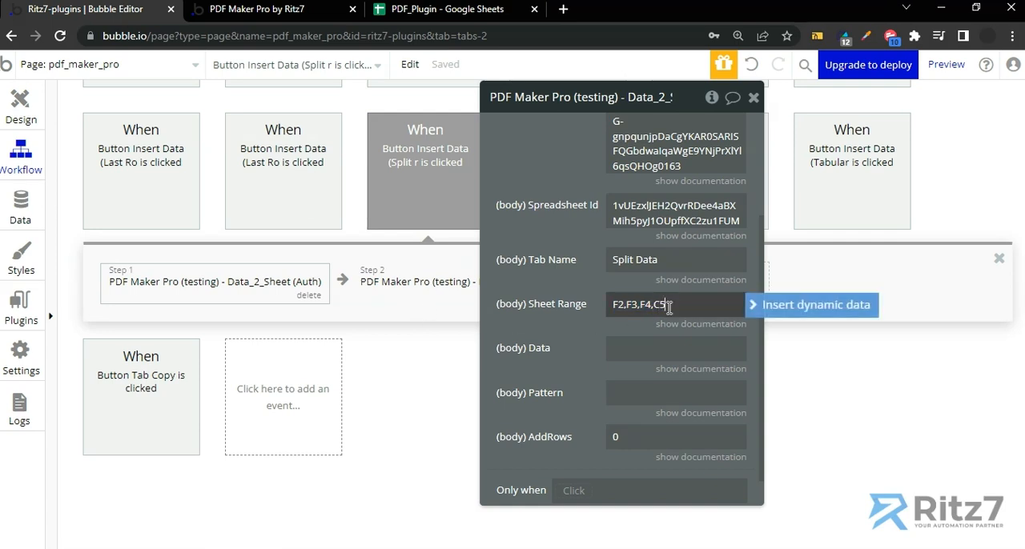
{"action": "key", "text": "BackSpace"}
{"action": "type", "text": "6,"}
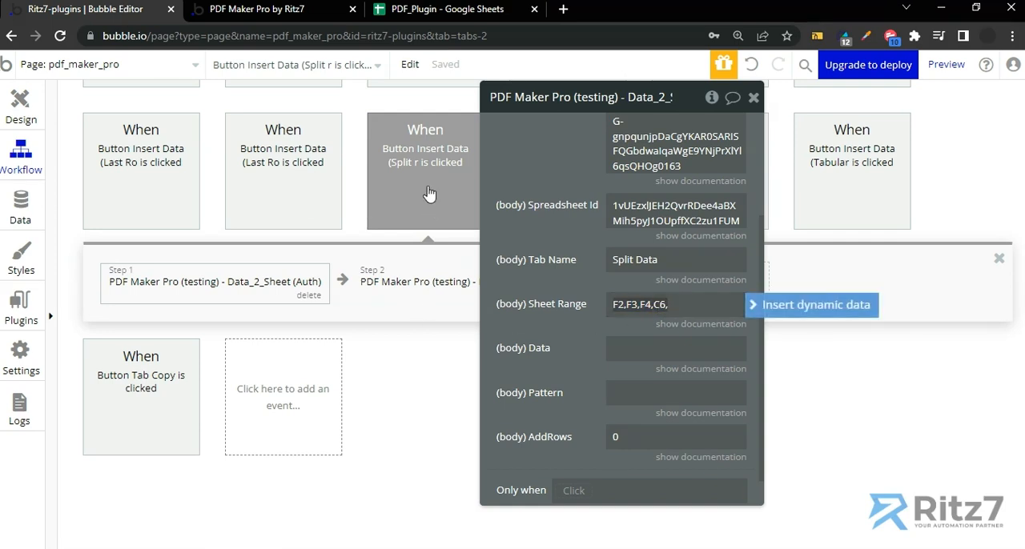
Check the Bill to company, phone and GST IN cells in the spreadsheet and append E10,F11,F12 to the Sheet Range in Bubble
{"action": "left_click", "coordinate": [449, 9]}
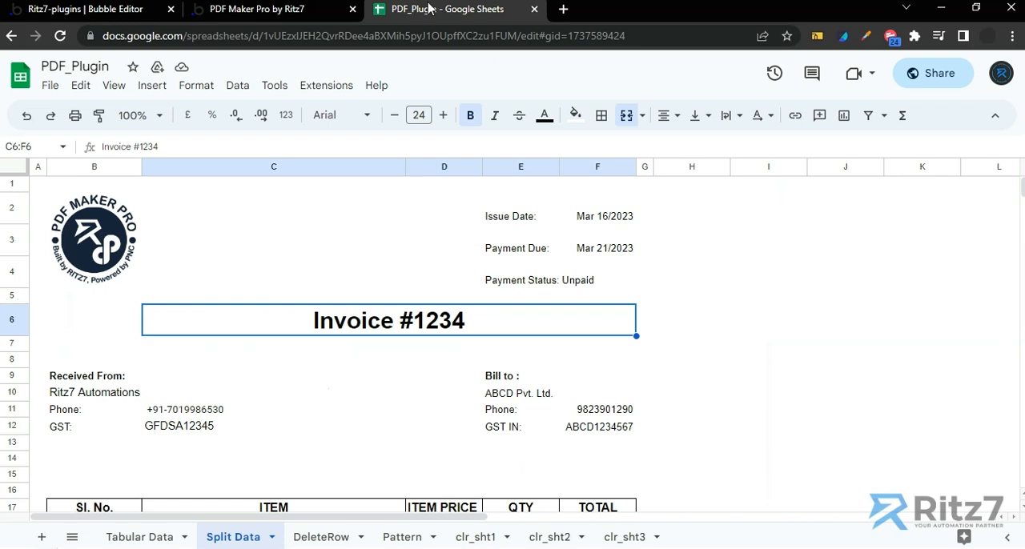
{"action": "left_click", "coordinate": [541, 397]}
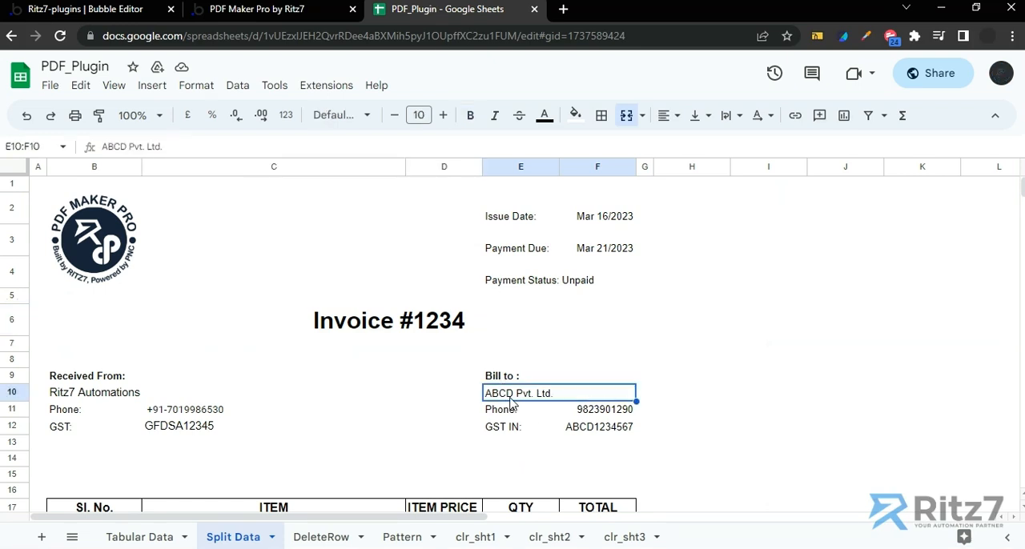
{"action": "left_click", "coordinate": [590, 413]}
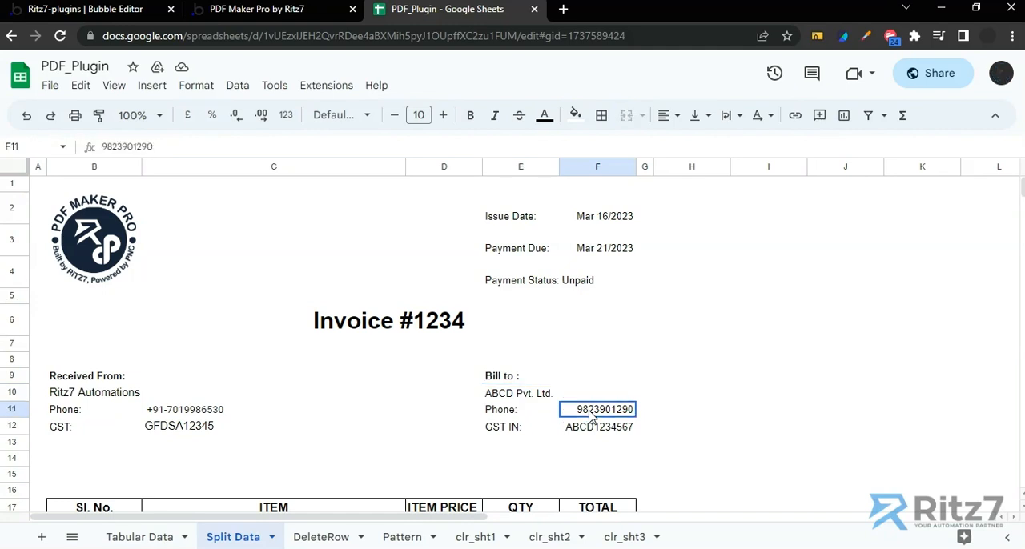
{"action": "left_click", "coordinate": [592, 429]}
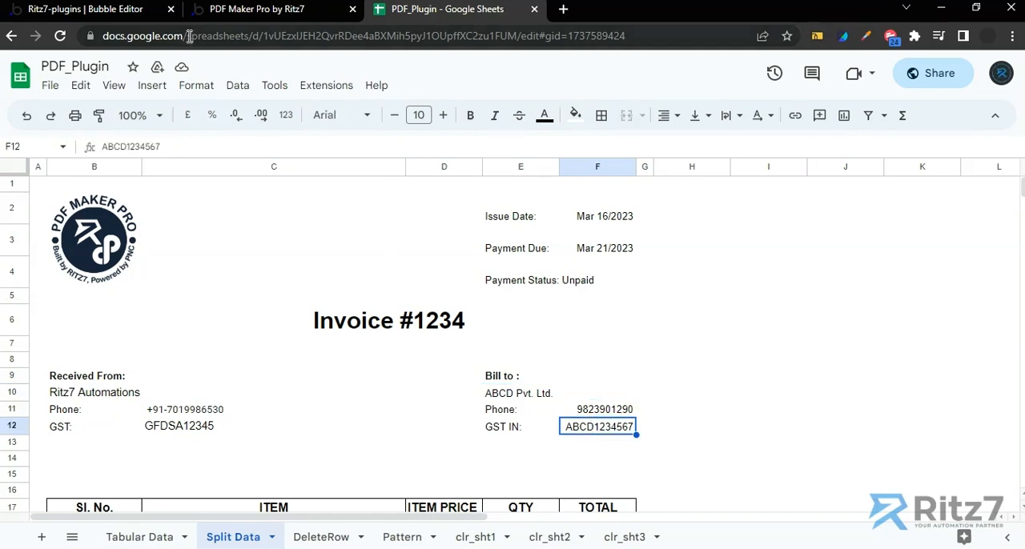
{"action": "left_click", "coordinate": [147, 15]}
{"action": "left_click", "coordinate": [732, 304]}
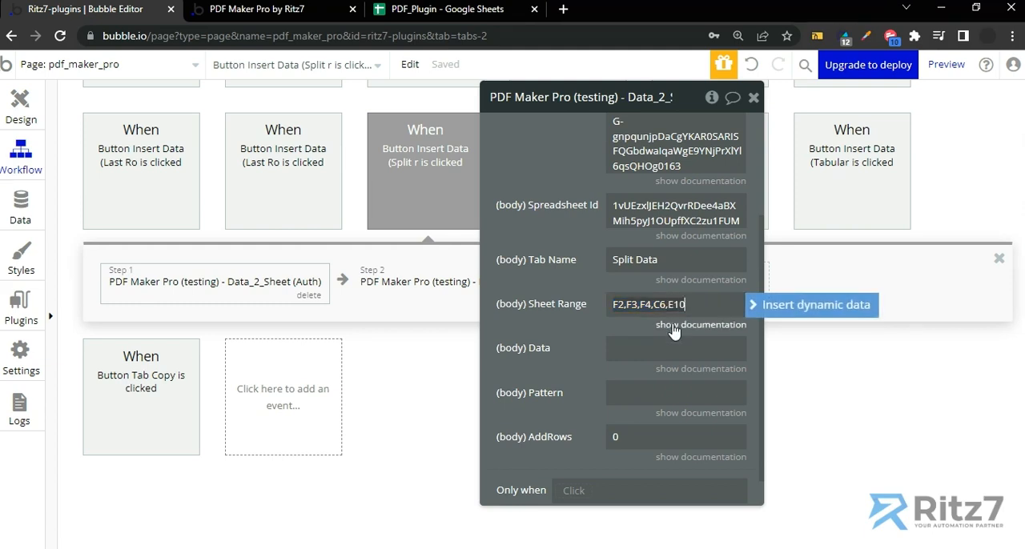
{"action": "type", "text": "E10,F11,F12"}
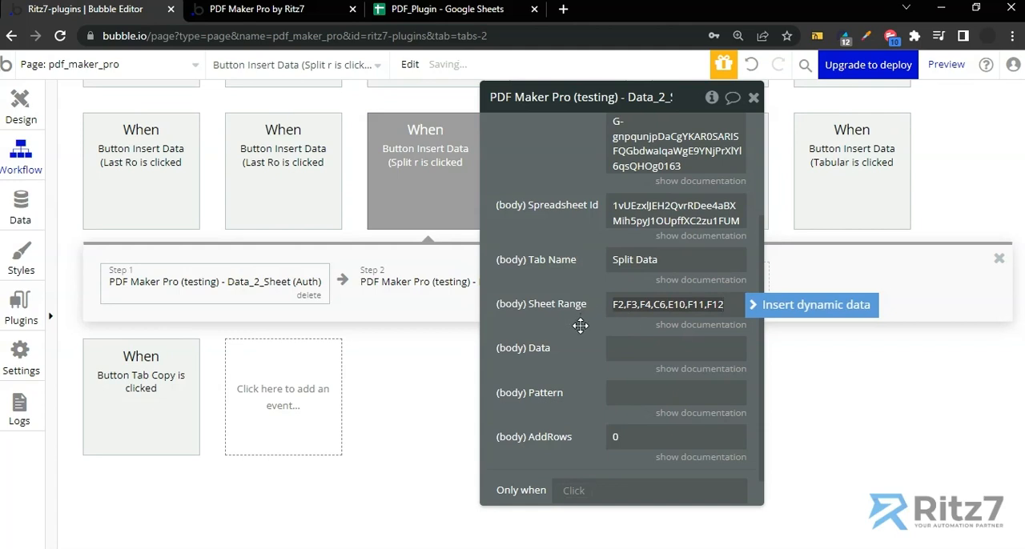
{"action": "left_click", "coordinate": [518, 322]}
Check the Issue Date cell in the spreadsheet, and insert Current date/time as the first dynamic value of the Auth action's Data field
{"action": "left_click", "coordinate": [582, 337]}
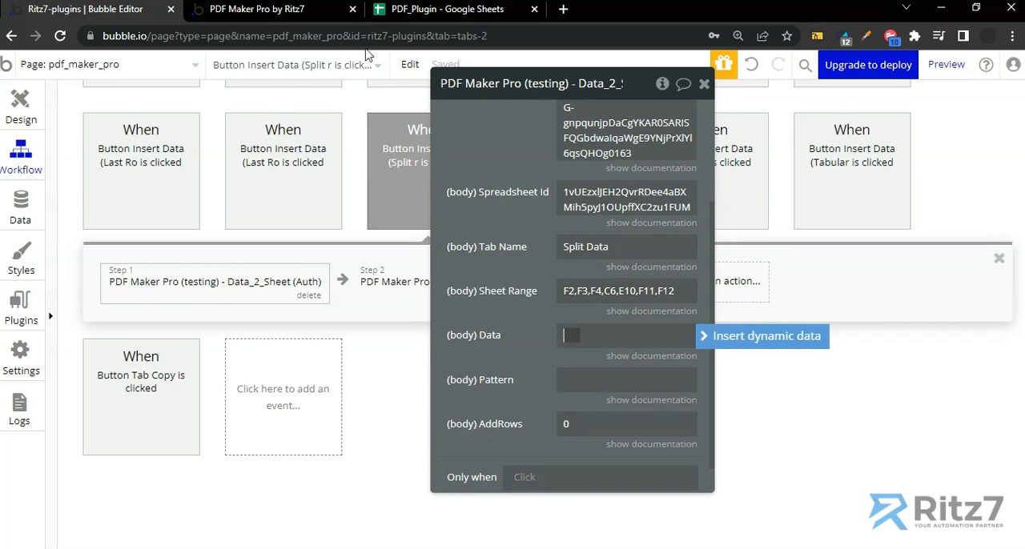
{"action": "left_click", "coordinate": [410, 11]}
{"action": "left_click", "coordinate": [594, 219]}
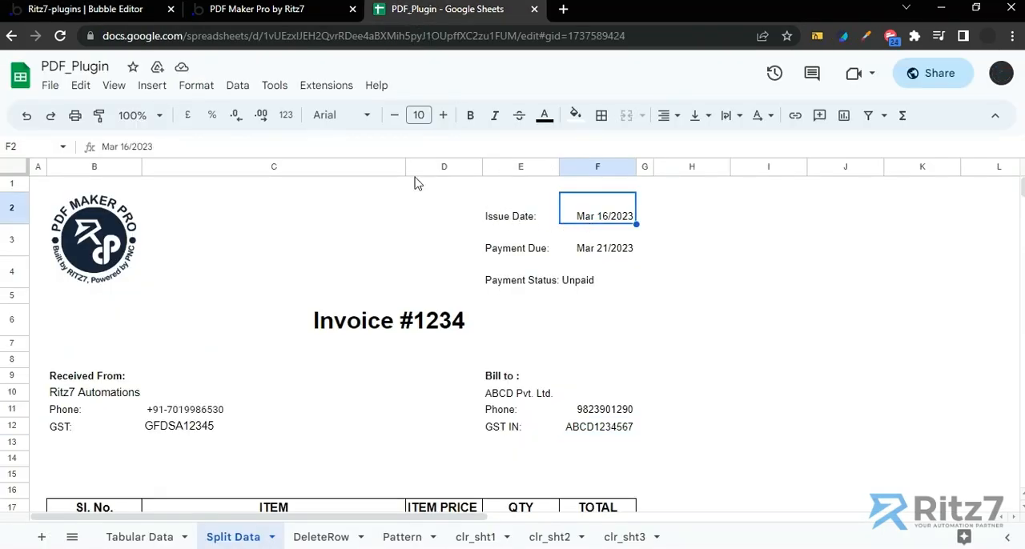
{"action": "left_click", "coordinate": [34, 9]}
{"action": "left_click", "coordinate": [586, 337]}
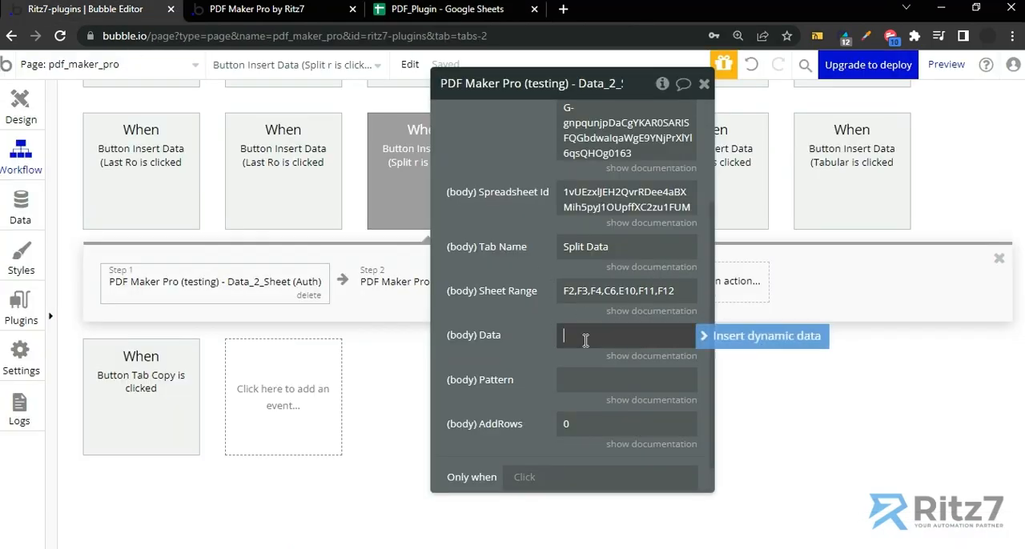
{"action": "left_click", "coordinate": [725, 336]}
{"action": "type", "text": "curre"}
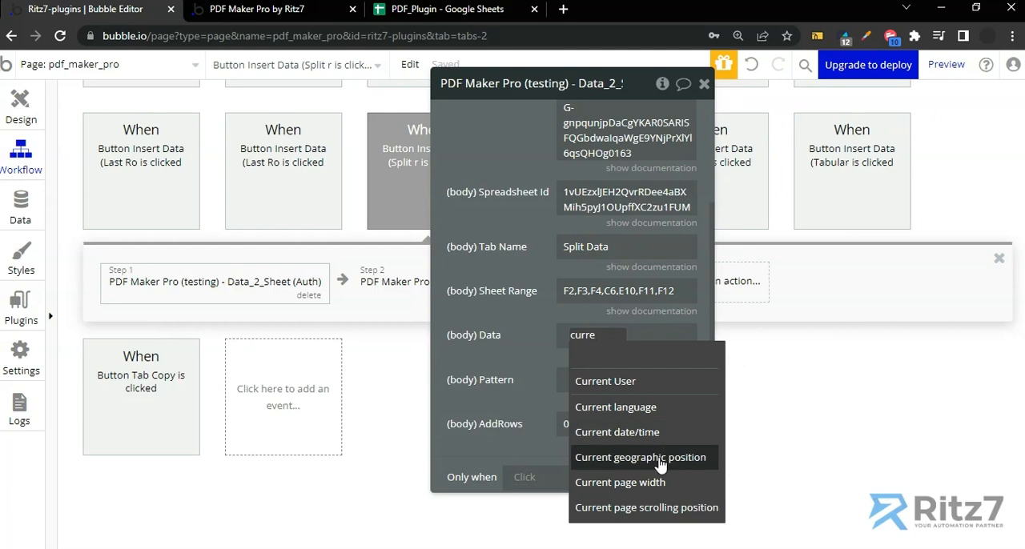
{"action": "left_click", "coordinate": [628, 433]}
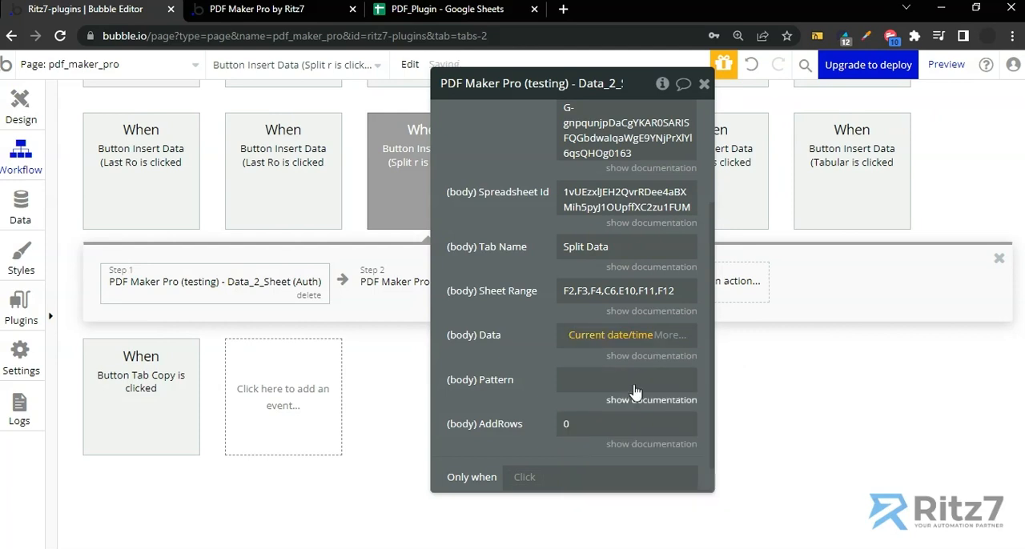
Format the Data field's Current date/time with the custom date format "ds mmm yyyy"
{"action": "left_click", "coordinate": [665, 336]}
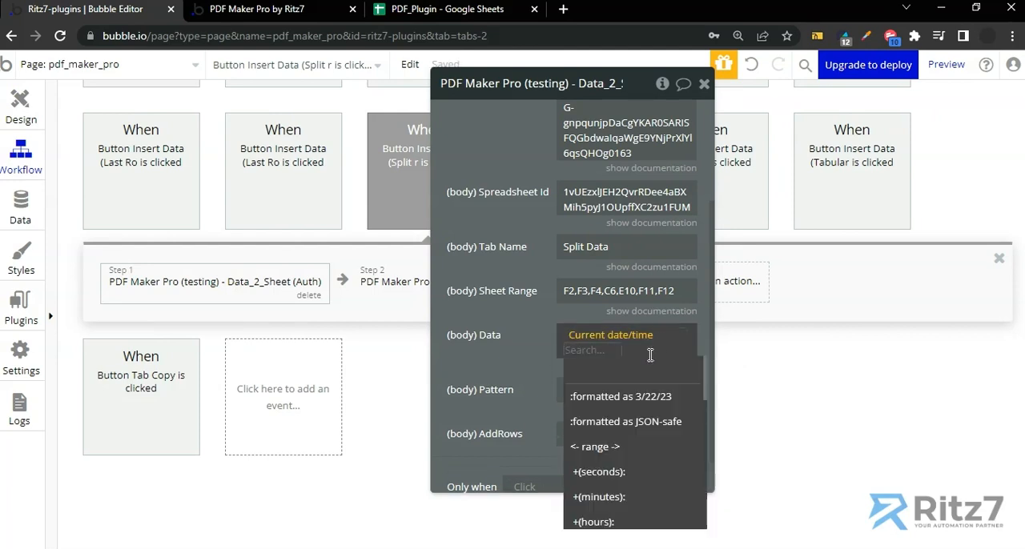
{"action": "left_click", "coordinate": [632, 396]}
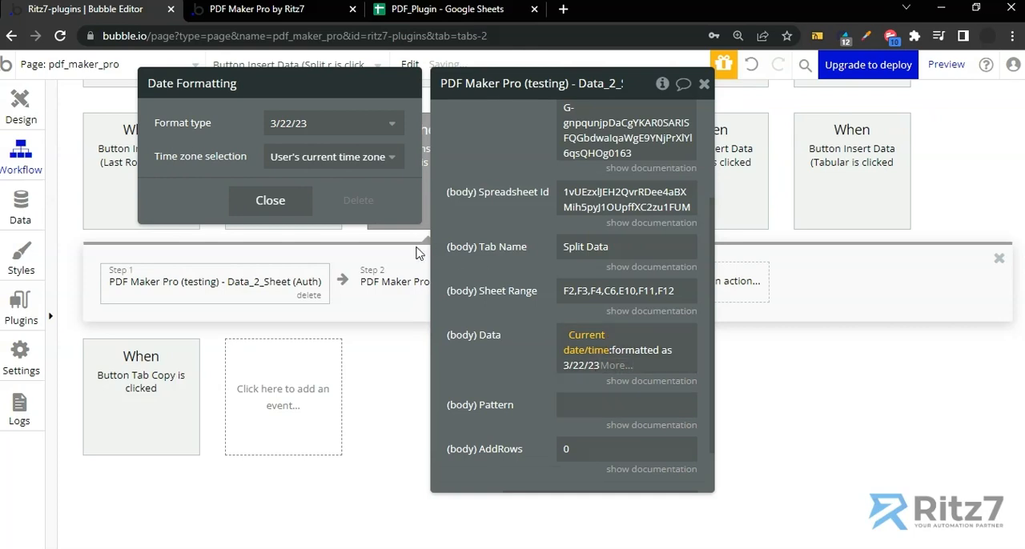
{"action": "left_click", "coordinate": [316, 124]}
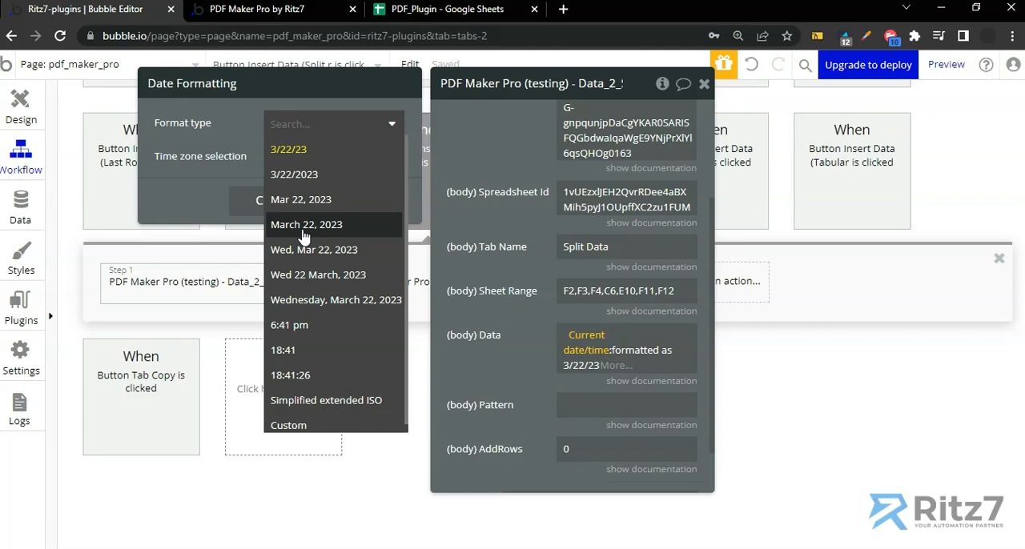
{"action": "scroll", "coordinate": [305, 333], "scroll_direction": "down", "scroll_amount": 1}
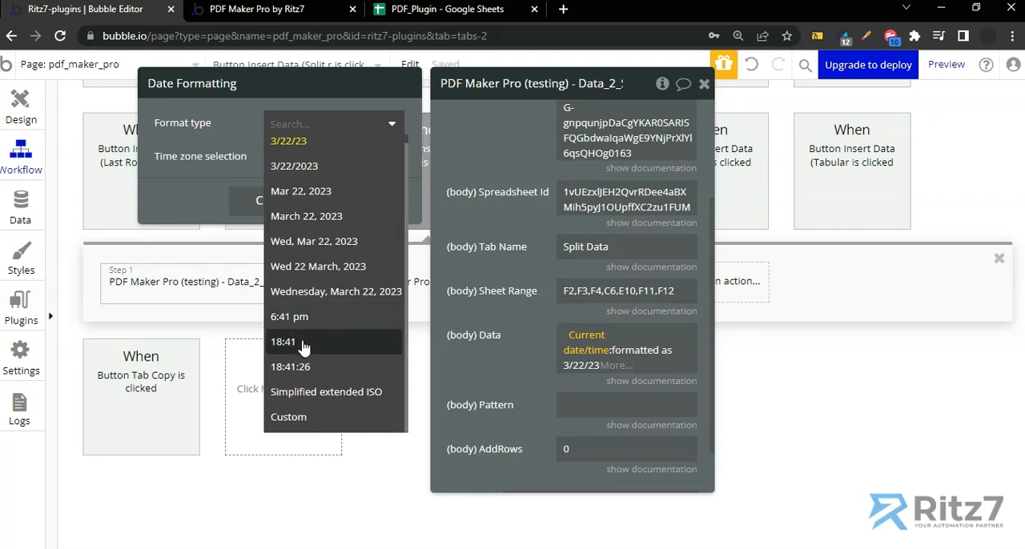
{"action": "left_click", "coordinate": [298, 418]}
{"action": "triple_click", "coordinate": [319, 157]}
{"action": "type", "text": "ds mmm yyyy"}
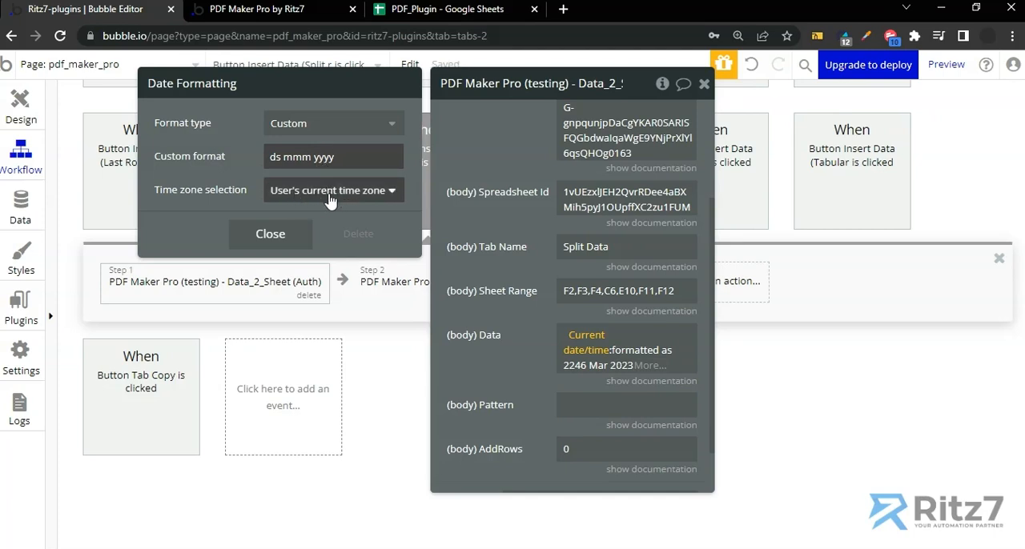
{"action": "left_click", "coordinate": [270, 234]}
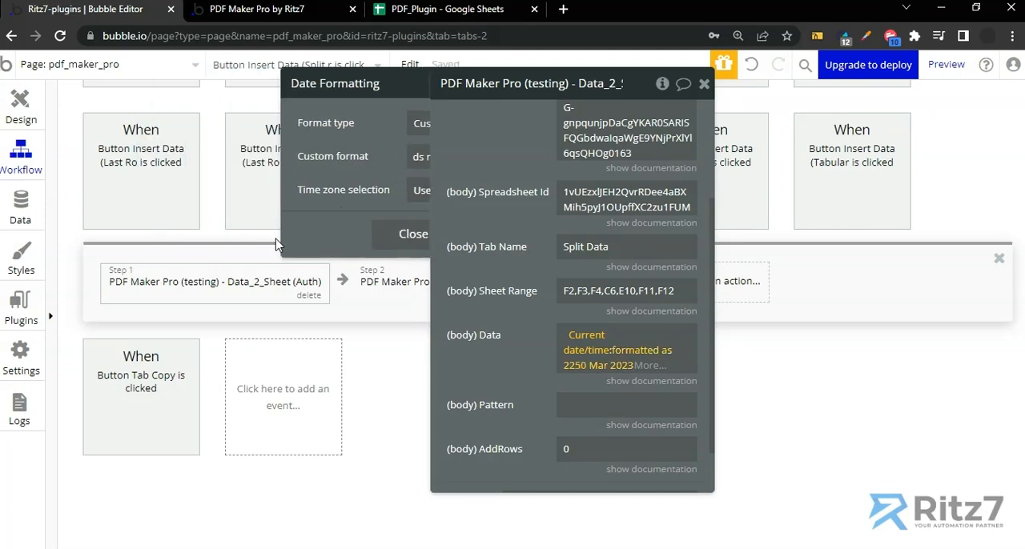
Check the Payment Due cell in the PDF_Plugin spreadsheet, and insert Current date/time as the Data field's second comma-separated value in Bubble
{"action": "left_click", "coordinate": [676, 366]}
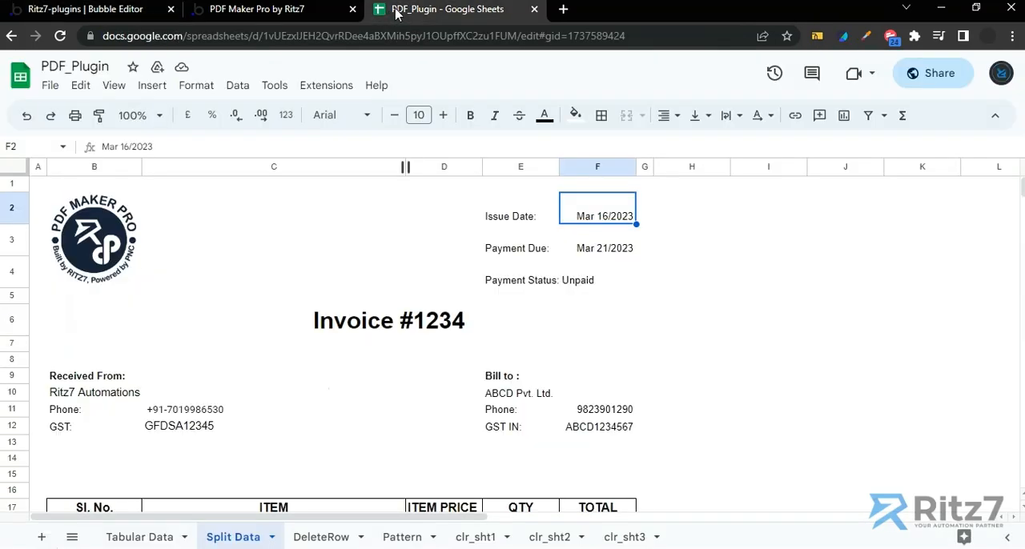
{"action": "left_click", "coordinate": [376, 16]}
{"action": "left_click", "coordinate": [601, 255]}
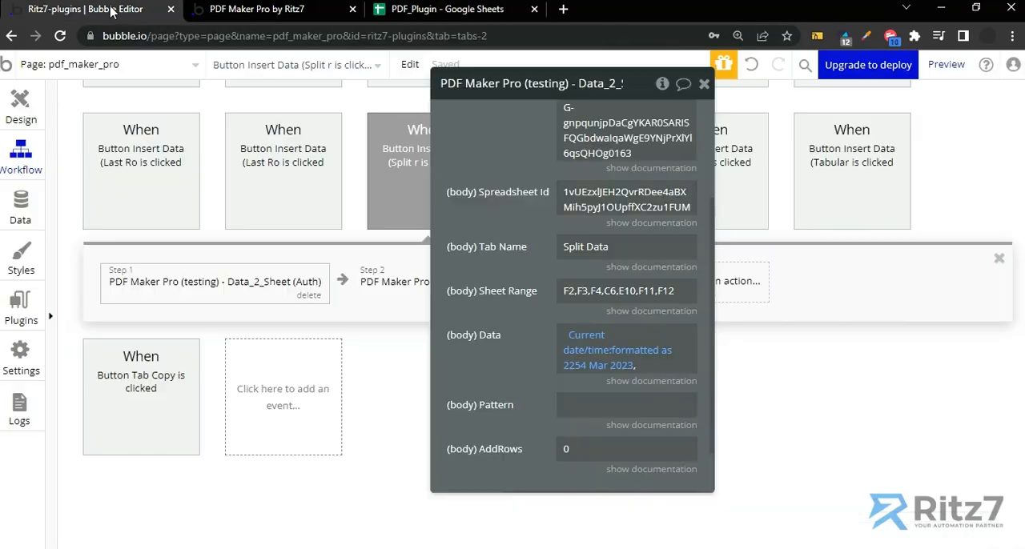
{"action": "left_click", "coordinate": [112, 9]}
{"action": "left_click", "coordinate": [652, 365]}
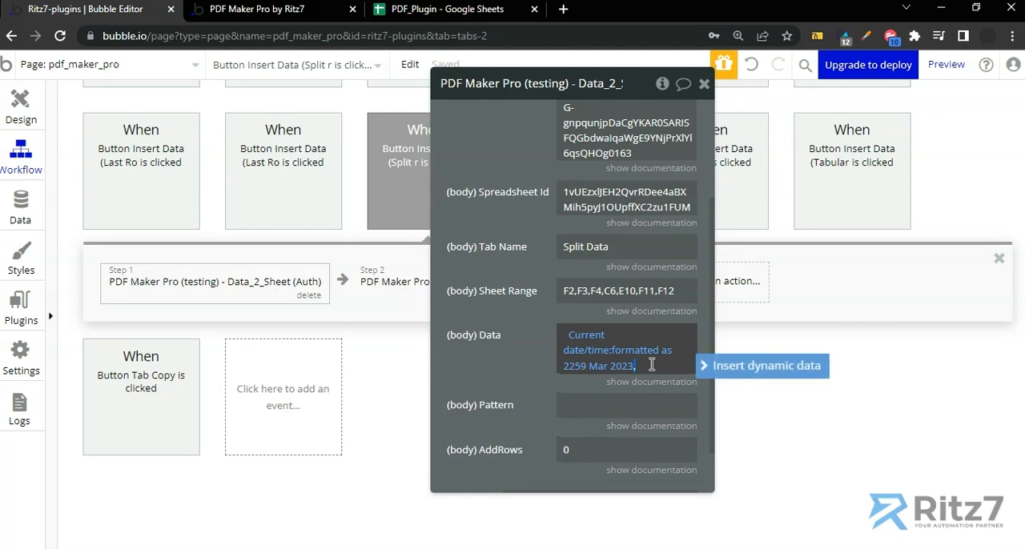
{"action": "left_click", "coordinate": [704, 366]}
{"action": "type", "text": "curre"}
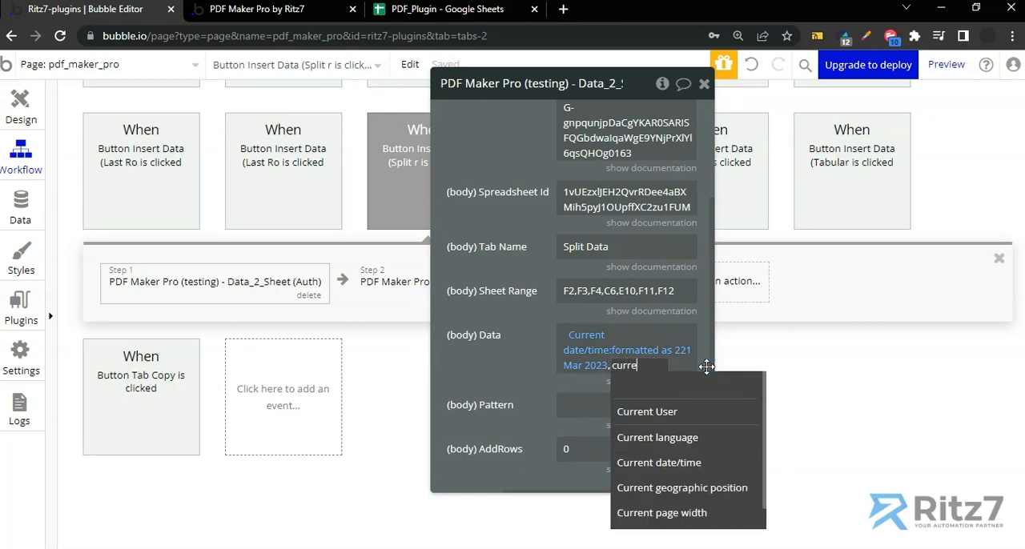
{"action": "left_click", "coordinate": [680, 463]}
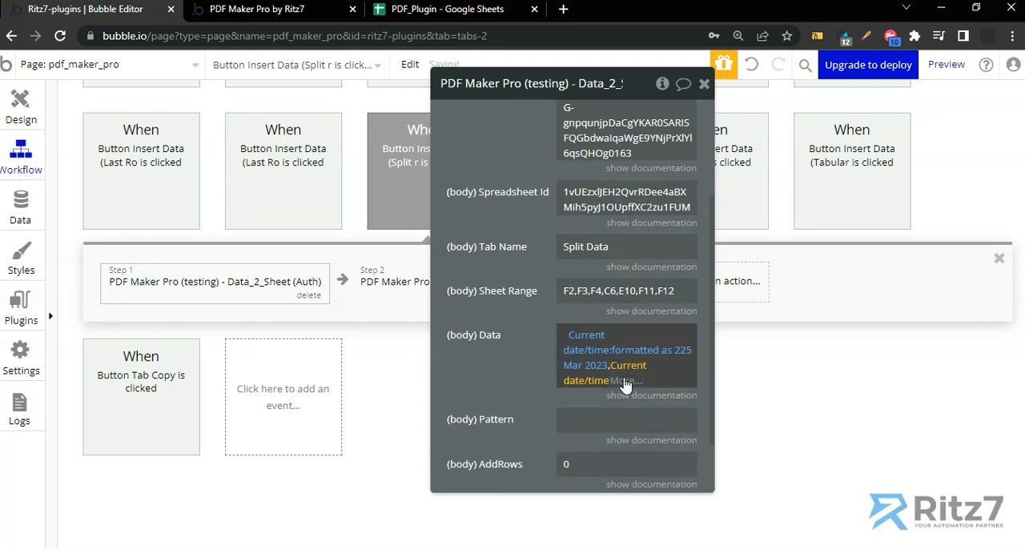
Add 5 days to the second Current date/time expression in the Data field using the +(days) operator
{"action": "left_click", "coordinate": [625, 381]}
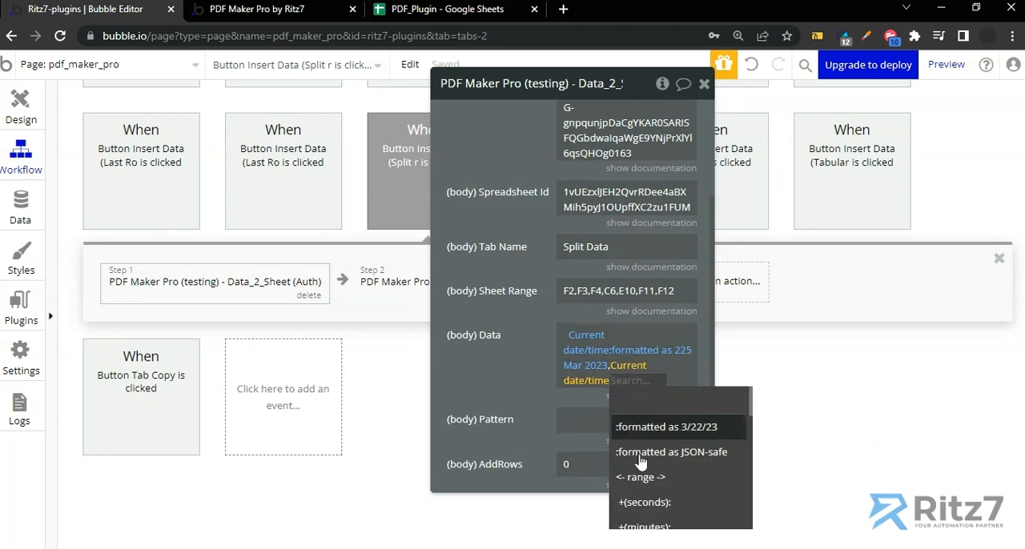
{"action": "scroll", "coordinate": [646, 488], "scroll_direction": "down", "scroll_amount": 3}
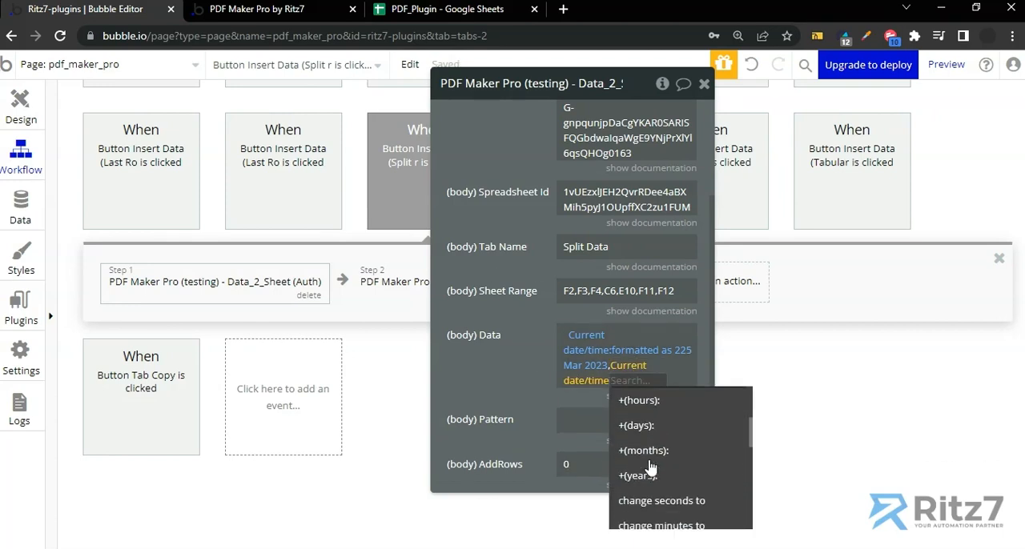
{"action": "left_click", "coordinate": [645, 425]}
{"action": "type", "text": "5"}
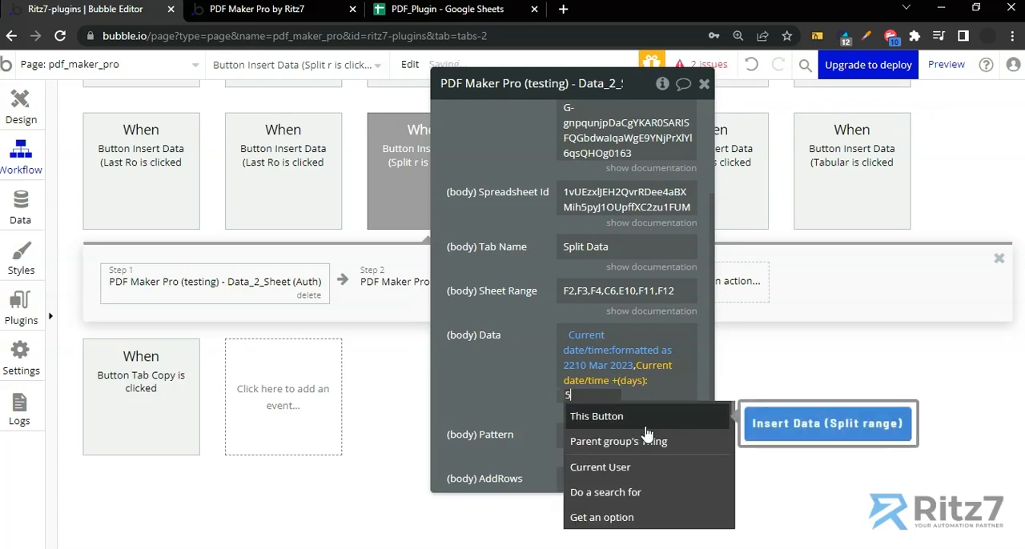
{"action": "left_click", "coordinate": [526, 394]}
{"action": "left_click", "coordinate": [667, 383]}
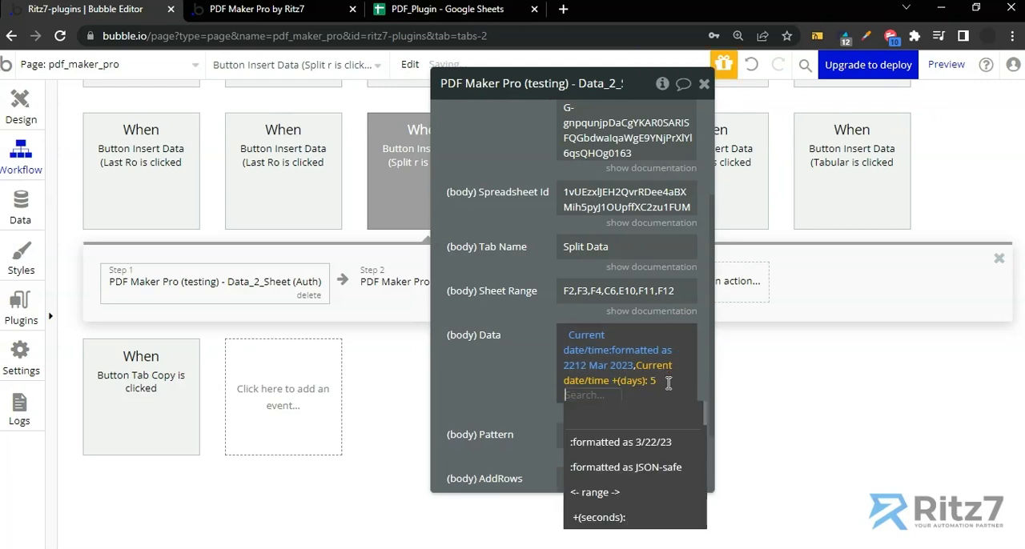
Format the payment due date expression with the custom date format "dS, mmm yyyy"
{"action": "left_click", "coordinate": [653, 453]}
{"action": "left_click", "coordinate": [315, 128]}
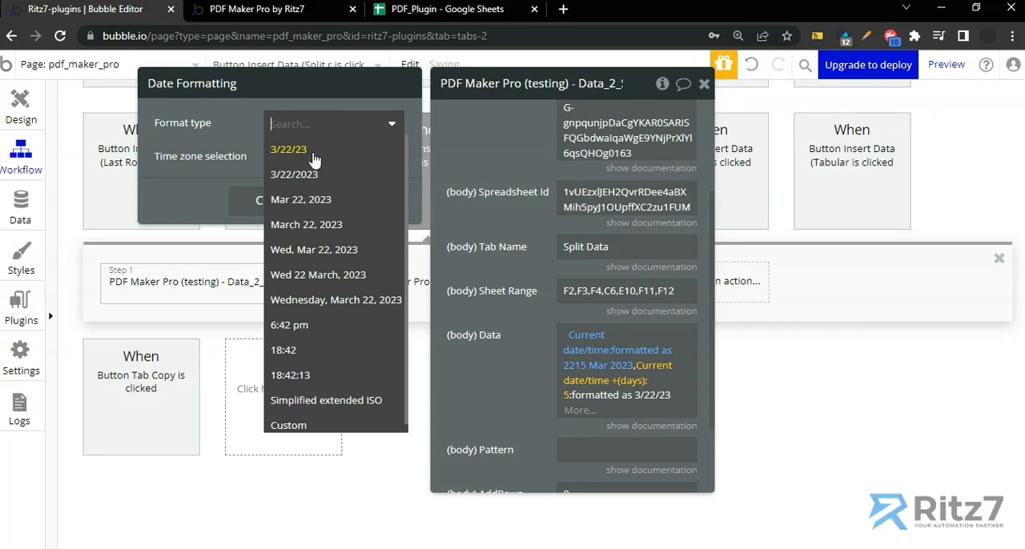
{"action": "left_click", "coordinate": [318, 425]}
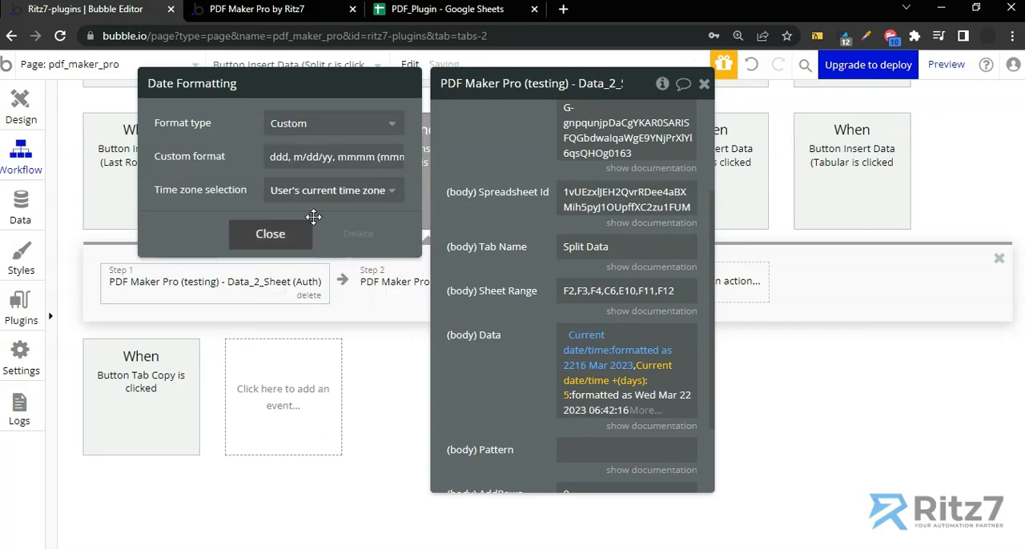
{"action": "triple_click", "coordinate": [314, 159]}
{"action": "type", "text": "ds"}
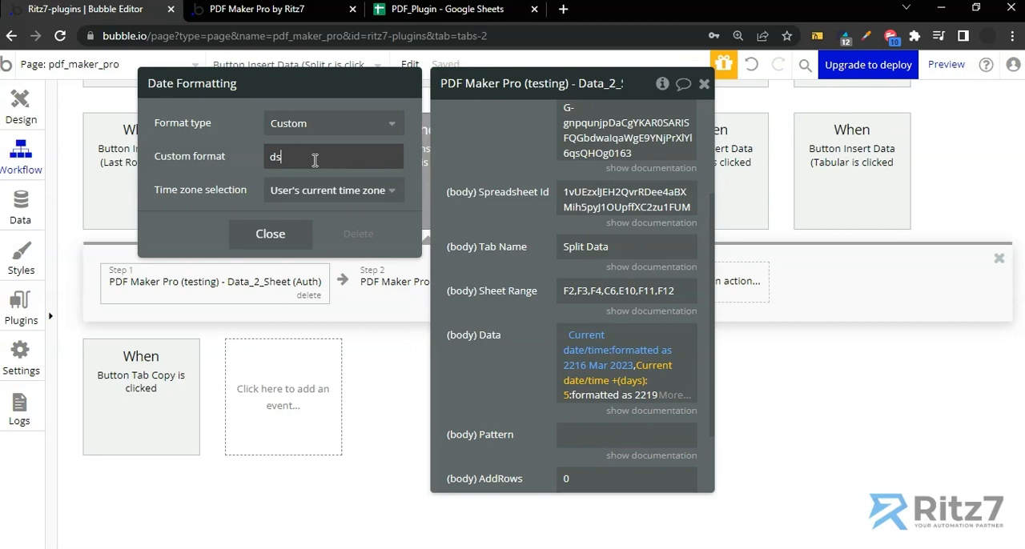
{"action": "type", "text": ", mmm yyyy"}
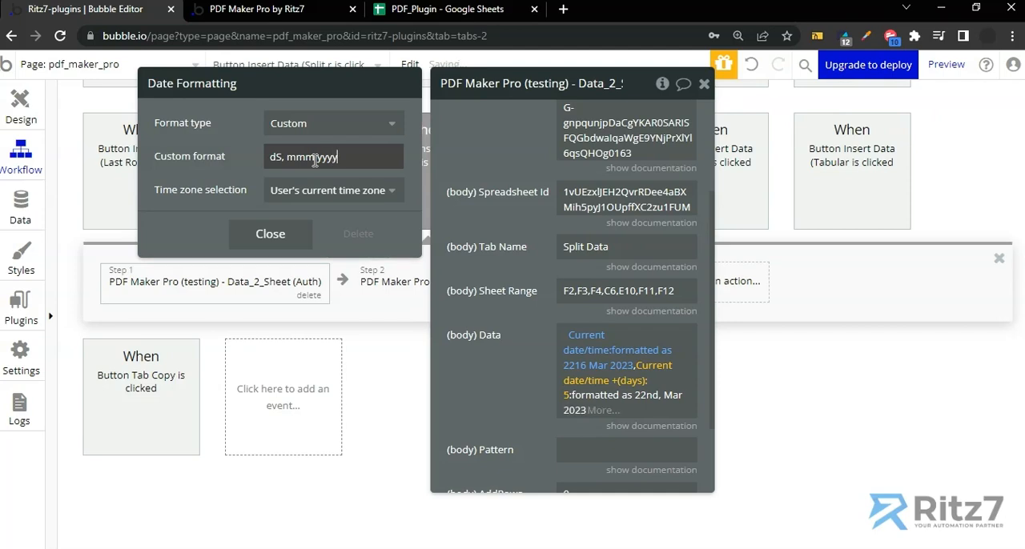
Set the first Current date/time value's custom format to "dS mmm yyyy" and close the date formatting settings
{"action": "left_click", "coordinate": [581, 368]}
{"action": "left_click", "coordinate": [281, 157]}
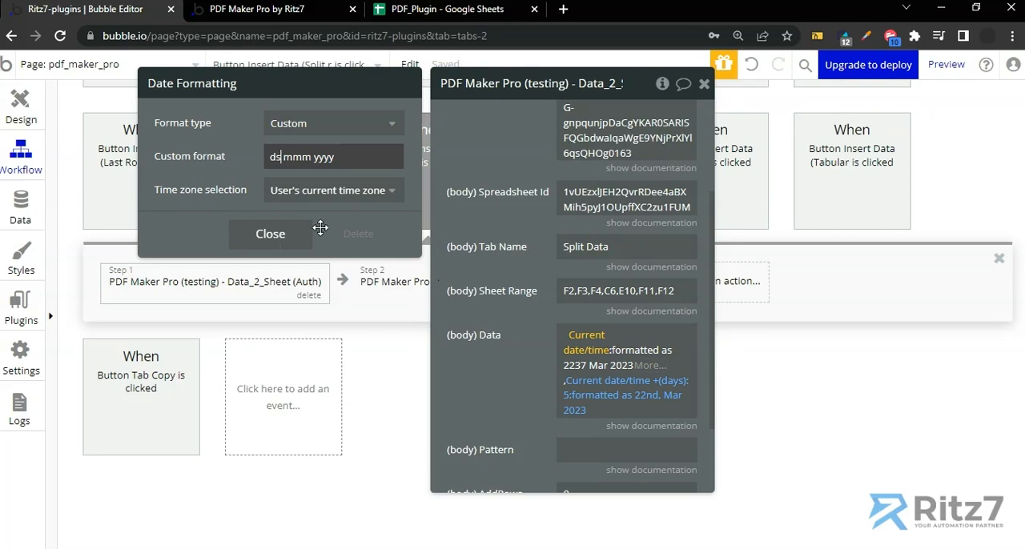
{"action": "key", "text": "BackSpace"}
{"action": "type", "text": "S"}
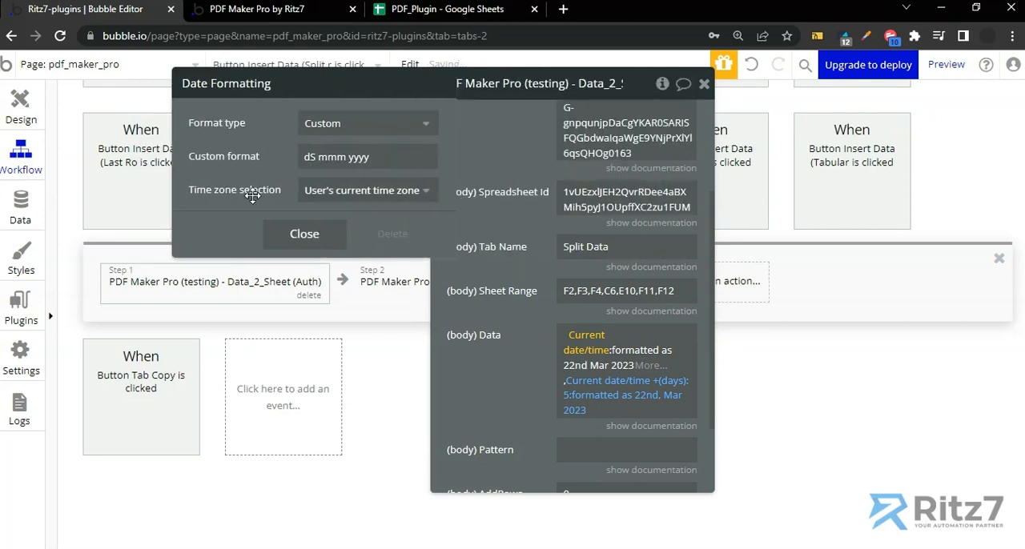
{"action": "left_click", "coordinate": [267, 234]}
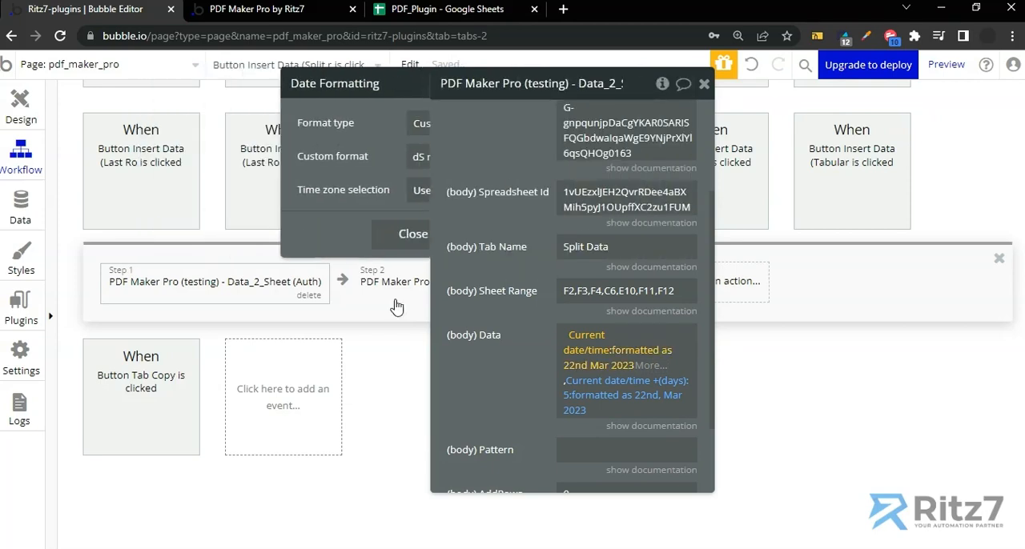
Check the Payment Status cell in the spreadsheet and append ,Unpaid, after the second date in the Data field in Bubble
{"action": "left_click", "coordinate": [594, 410]}
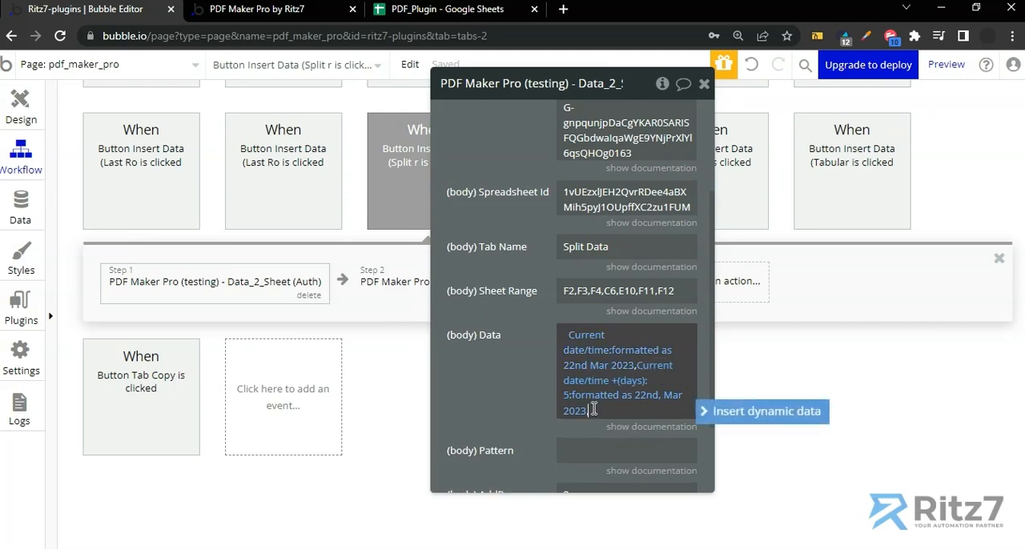
{"action": "left_click", "coordinate": [503, 10]}
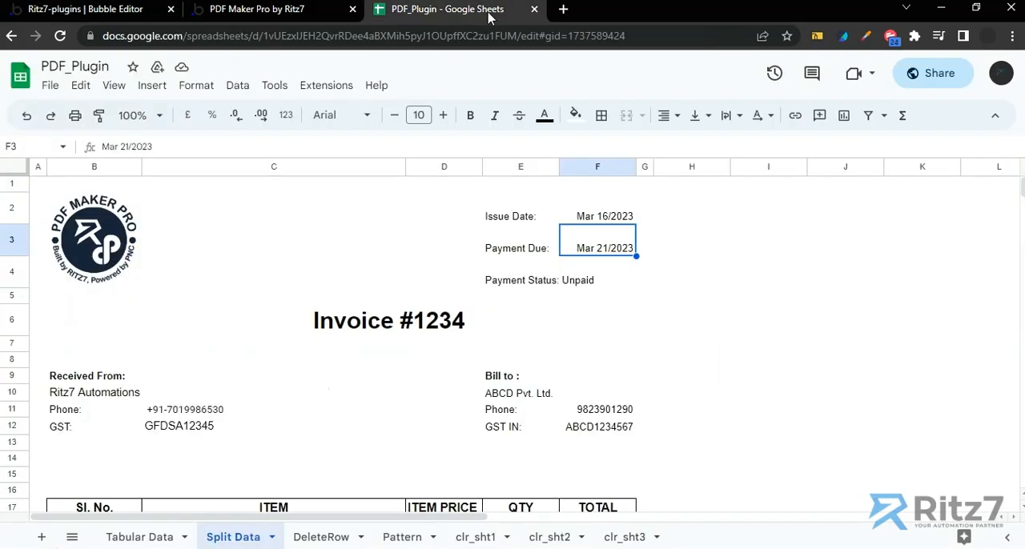
{"action": "left_click", "coordinate": [583, 288]}
{"action": "left_click", "coordinate": [120, 9]}
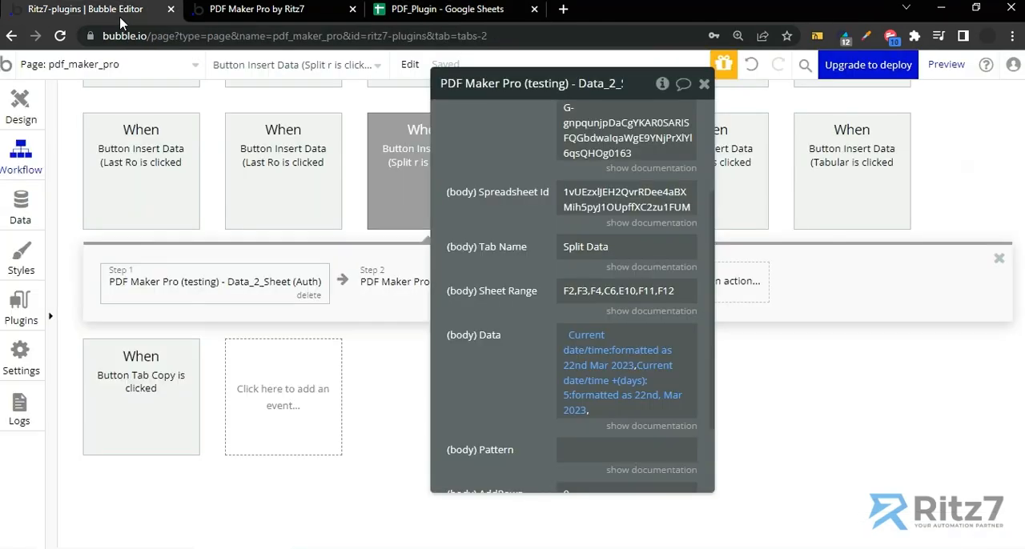
{"action": "left_click", "coordinate": [606, 411]}
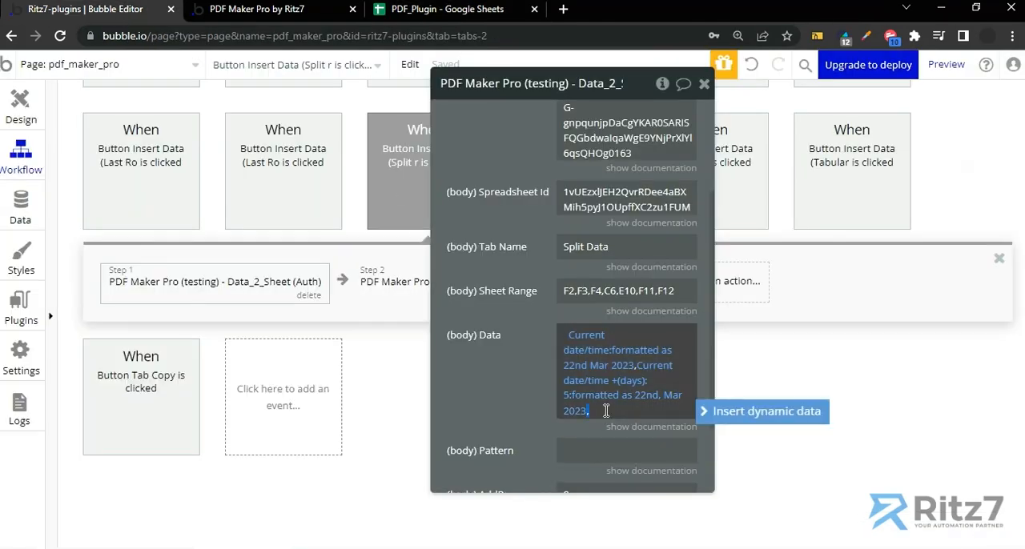
{"action": "type", "text": "UNpaid"}
{"action": "key", "text": "BackSpace"}
{"action": "key", "text": "BackSpace"}
{"action": "key", "text": "BackSpace"}
{"action": "key", "text": "BackSpace"}
{"action": "key", "text": "BackSpace"}
{"action": "type", "text": "npaid"}
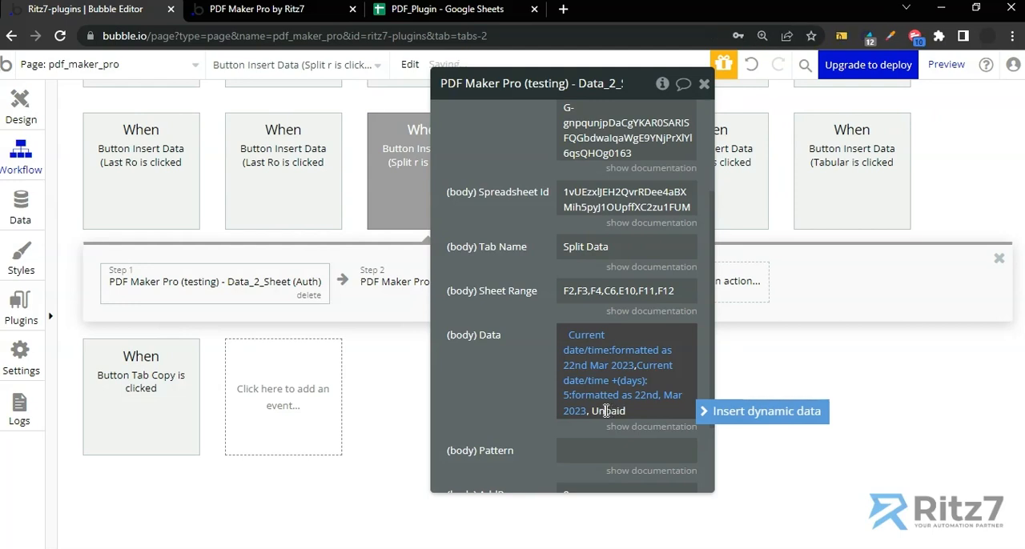
{"action": "key", "text": "Left"}
{"action": "key", "text": "Left"}
{"action": "key", "text": "BackSpace"}
{"action": "left_click", "coordinate": [622, 411]}
{"action": "type", "text": ","}
Check the merged invoice title cell in the spreadsheet and append Invoice #12345, to the Data field in Bubble
{"action": "left_click", "coordinate": [421, 10]}
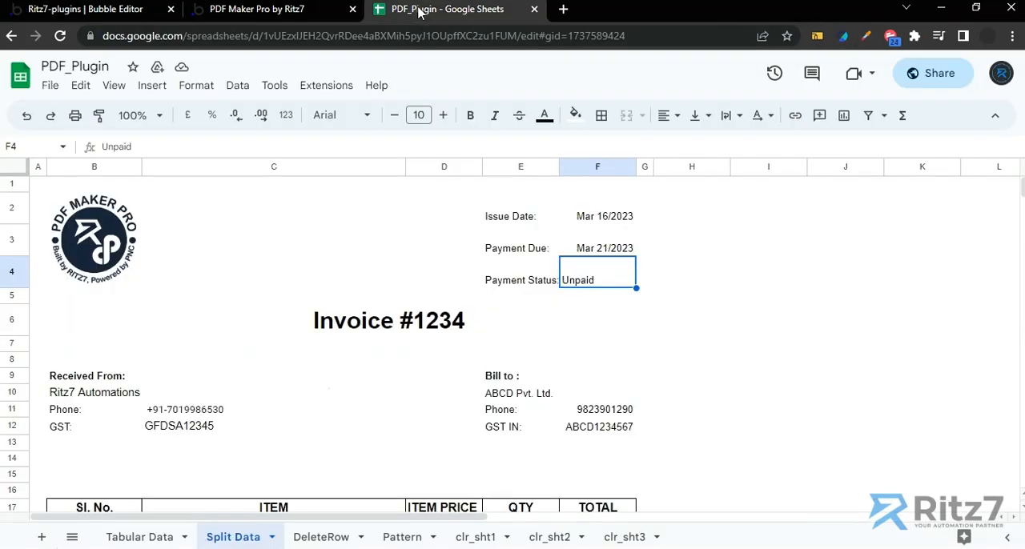
{"action": "left_click", "coordinate": [381, 324]}
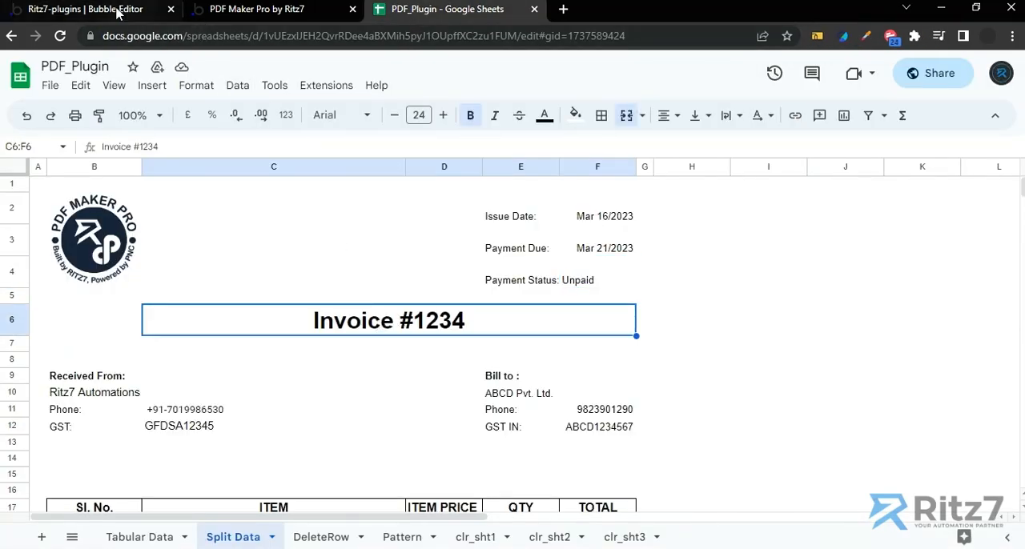
{"action": "left_click", "coordinate": [137, 11]}
{"action": "left_click_drag", "start_coordinate": [528, 370], "coordinate": [405, 306]}
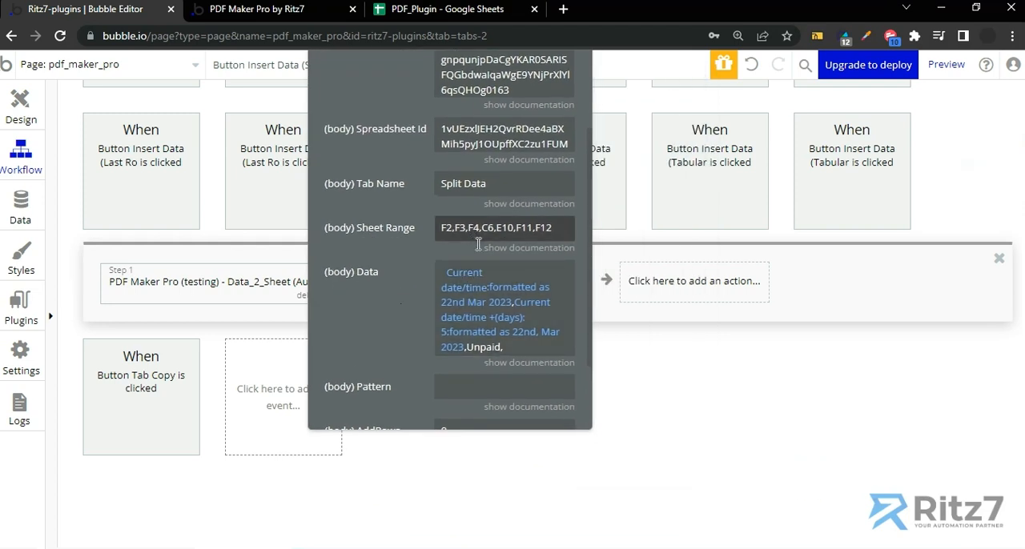
{"action": "left_click_drag", "start_coordinate": [466, 348], "coordinate": [517, 347]}
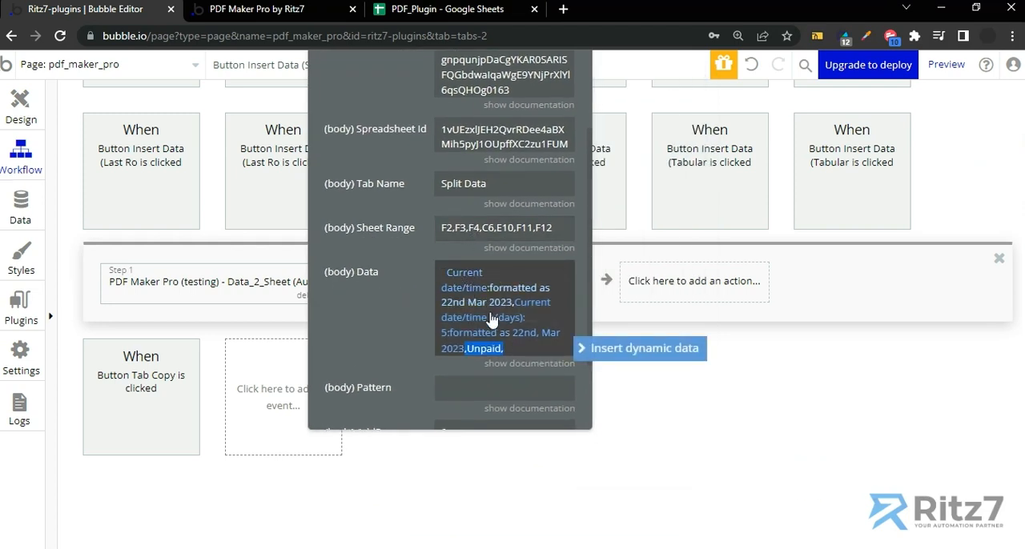
{"action": "left_click", "coordinate": [521, 348]}
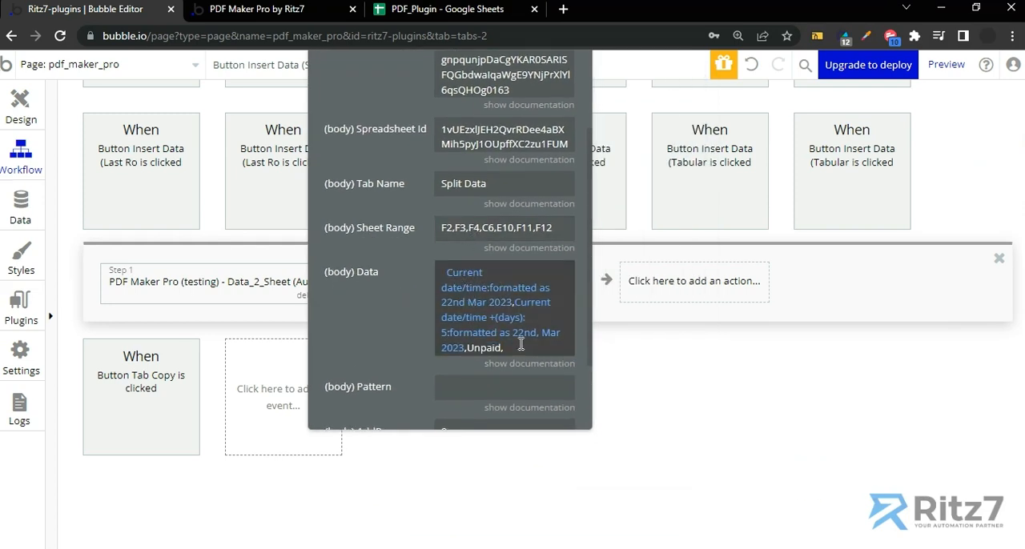
{"action": "left_click", "coordinate": [522, 346]}
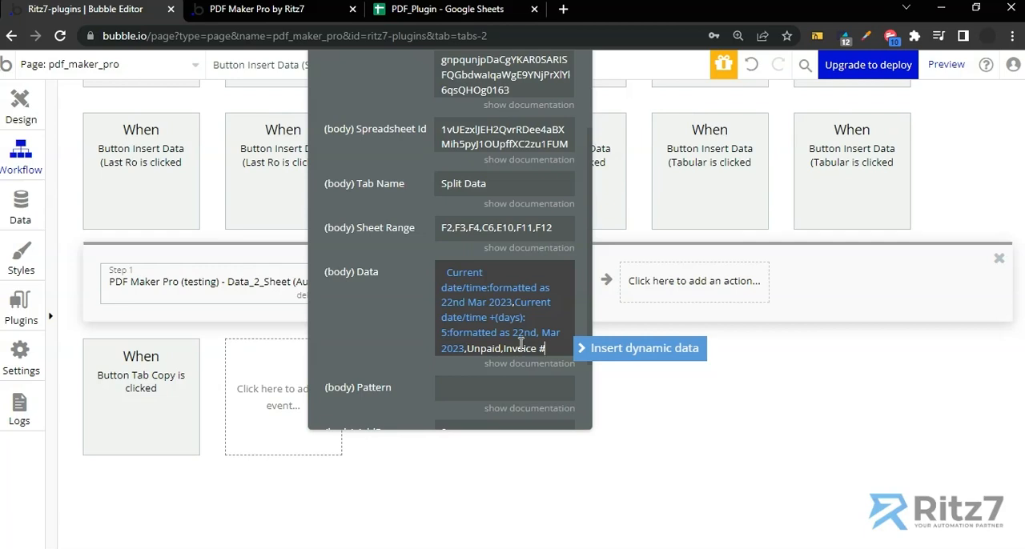
{"action": "type", "text": "Invoice #12345"}
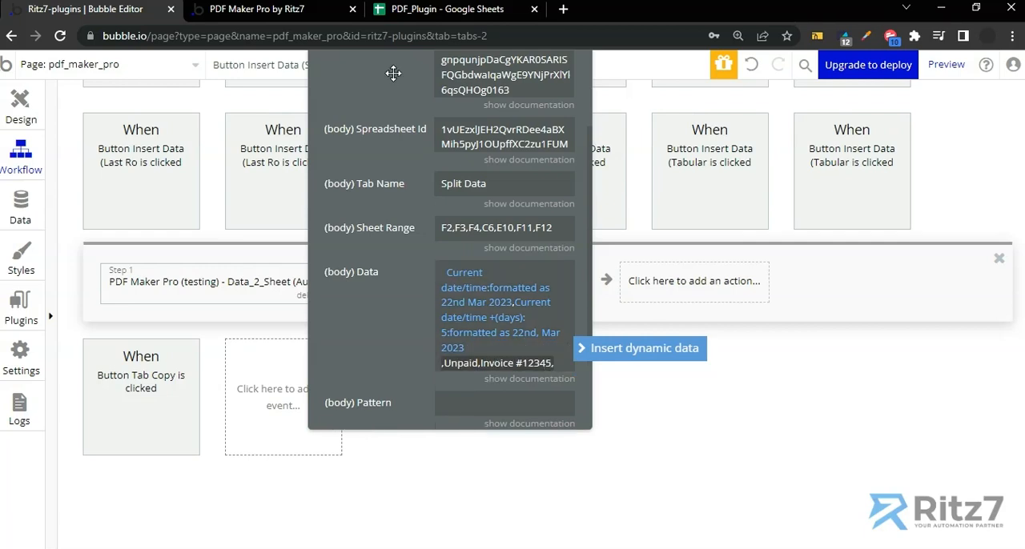
Check the Bill to company, phone and GST cells in the spreadsheet and append XYZ PVT. LTD to the Data field in Bubble
{"action": "left_click", "coordinate": [437, 8]}
{"action": "left_click", "coordinate": [547, 396]}
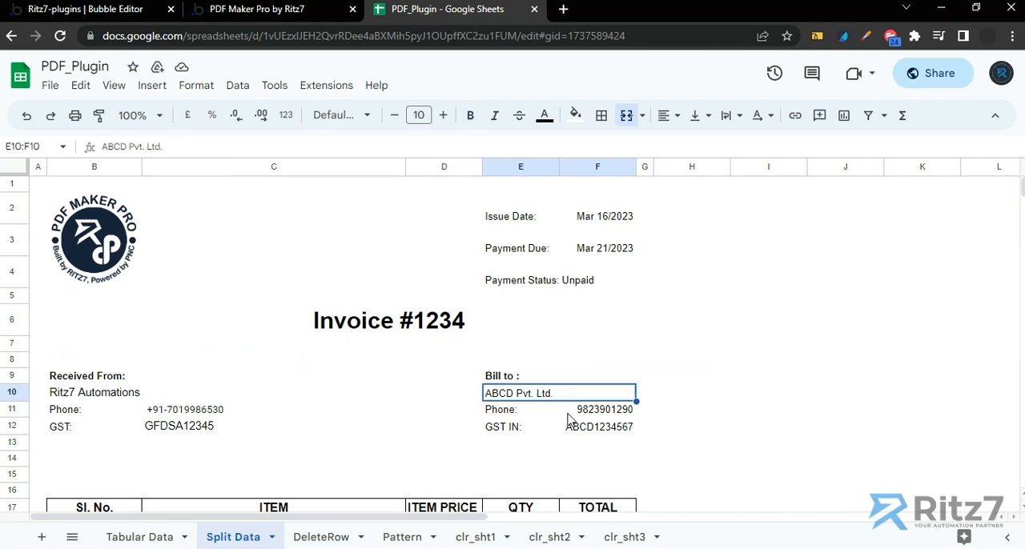
{"action": "left_click", "coordinate": [591, 415]}
{"action": "left_click", "coordinate": [595, 433]}
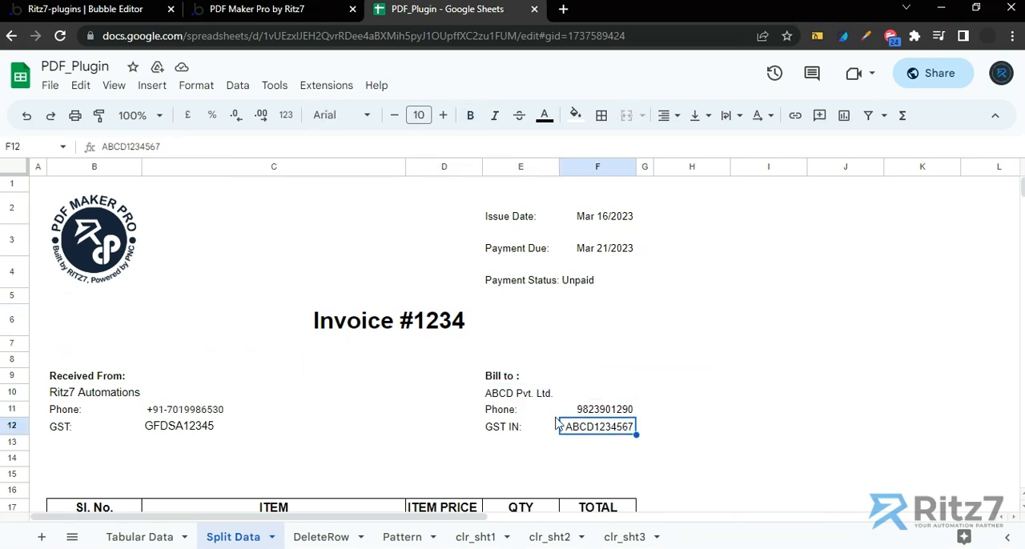
{"action": "left_click", "coordinate": [119, 13]}
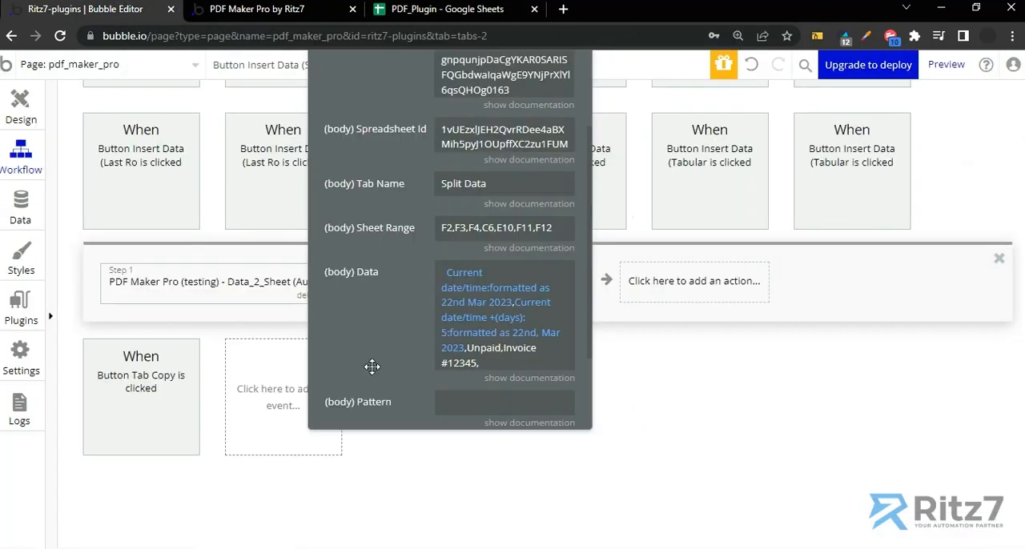
{"action": "left_click", "coordinate": [497, 366]}
{"action": "key", "text": "Right"}
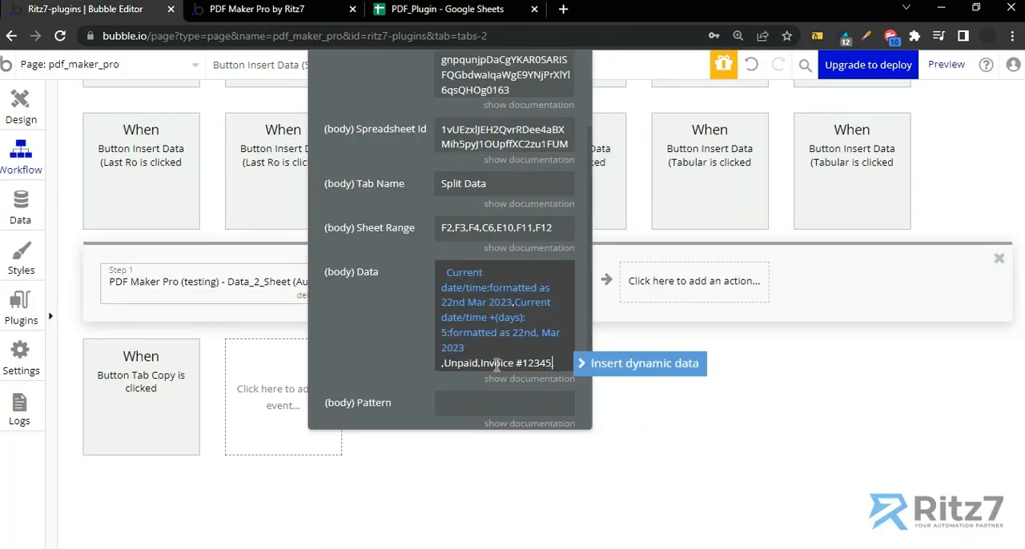
{"action": "type", "text": "XYZ"}
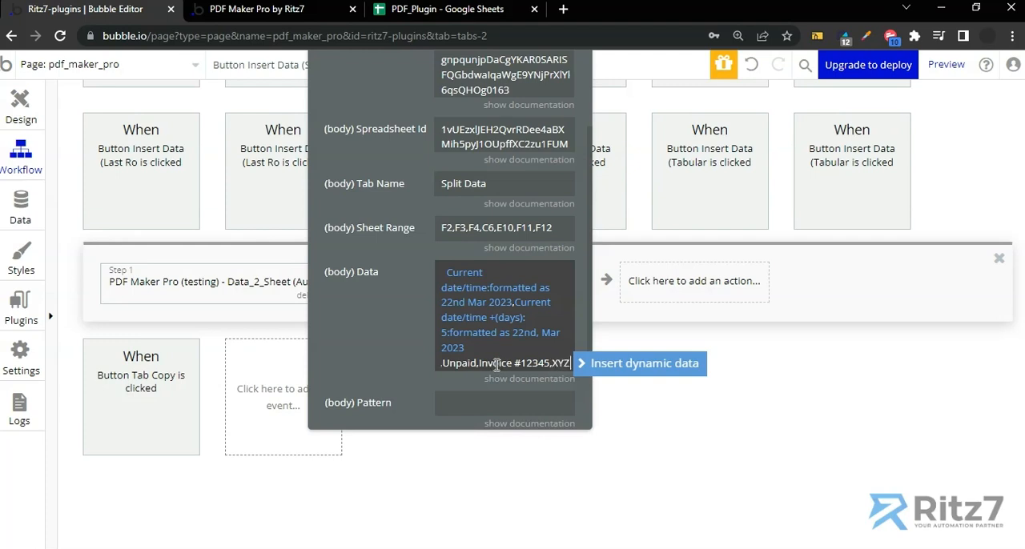
{"action": "type", "text": " PVT. LTD"}
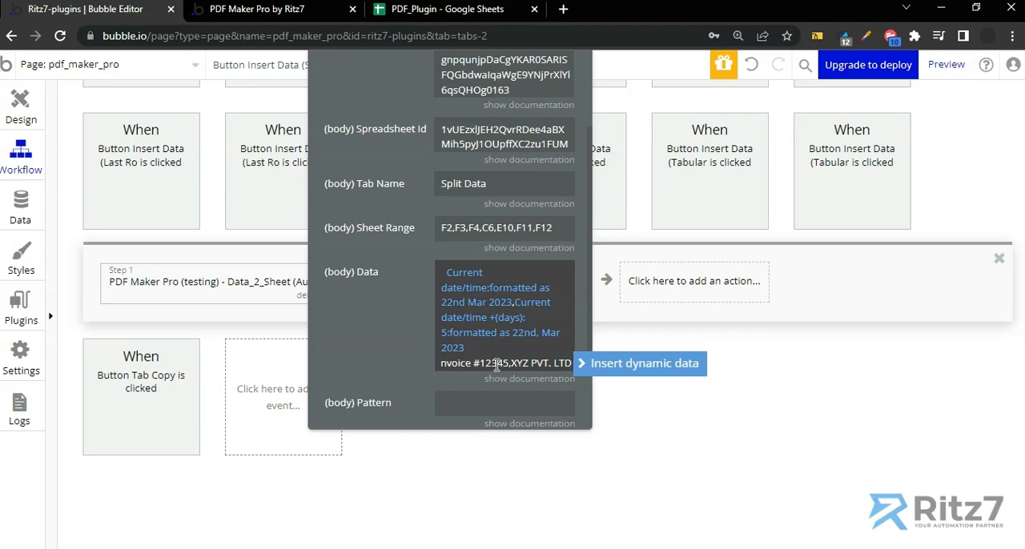
{"action": "type", "text": ",987"}
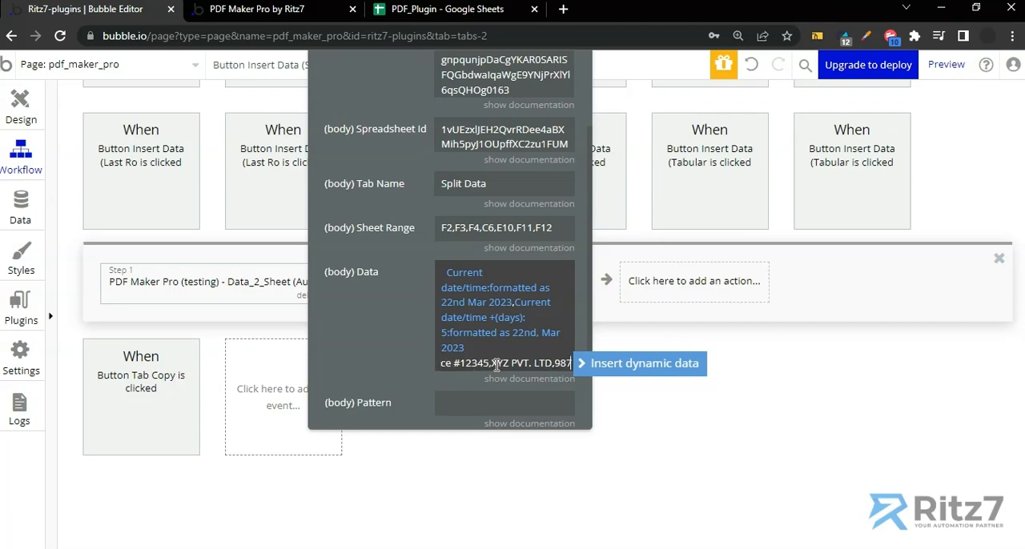
{"action": "type", "text": "6543210"}
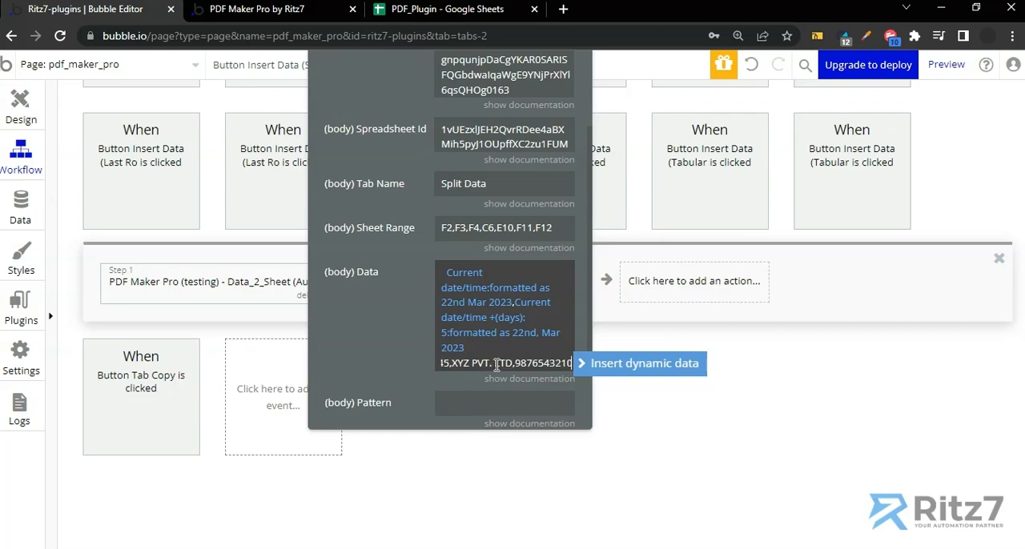
{"action": "type", "text": ",ghasd6756asd"}
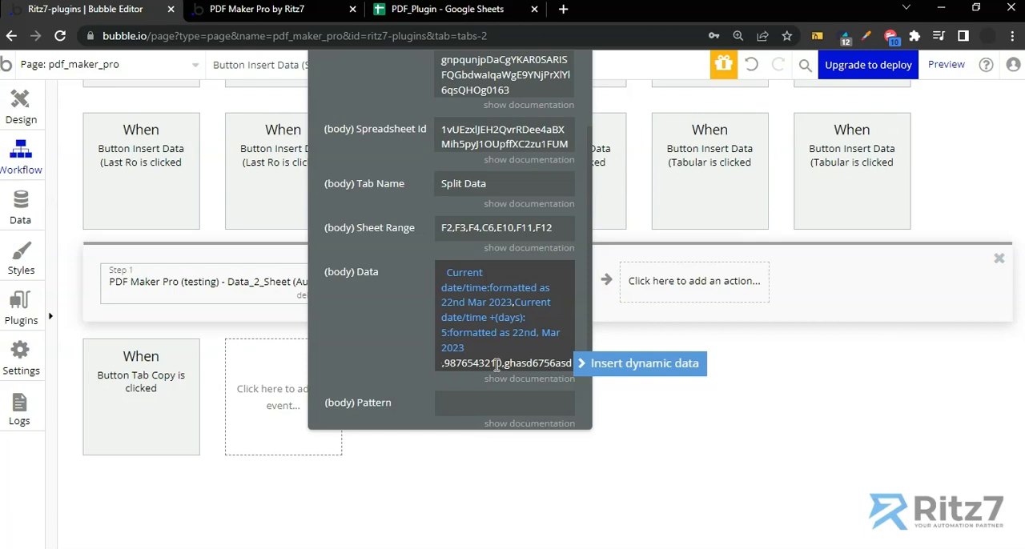
Append the client's phone number and GST number to the Data field, each preceded by a comma
{"action": "left_click", "coordinate": [361, 313]}
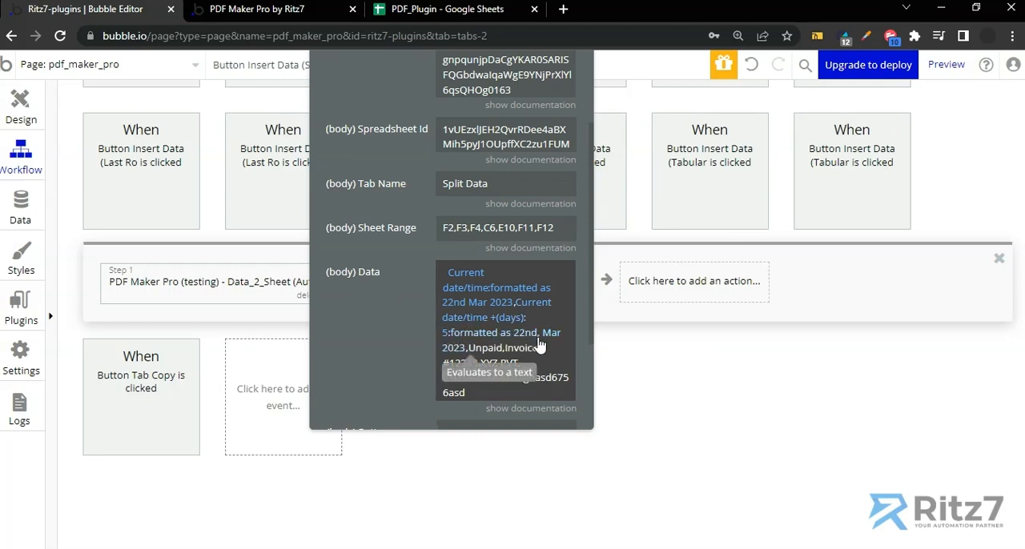
{"action": "left_click_drag", "start_coordinate": [409, 320], "coordinate": [380, 322]}
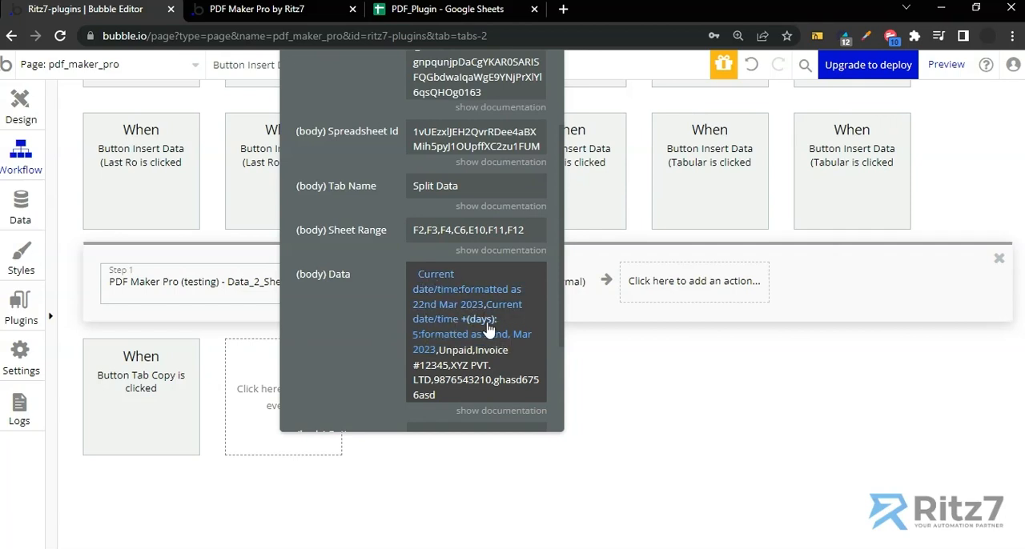
Review the comma-separated text values in the Data field one by one, from the payment status through to the GST number
{"action": "left_click", "coordinate": [468, 350]}
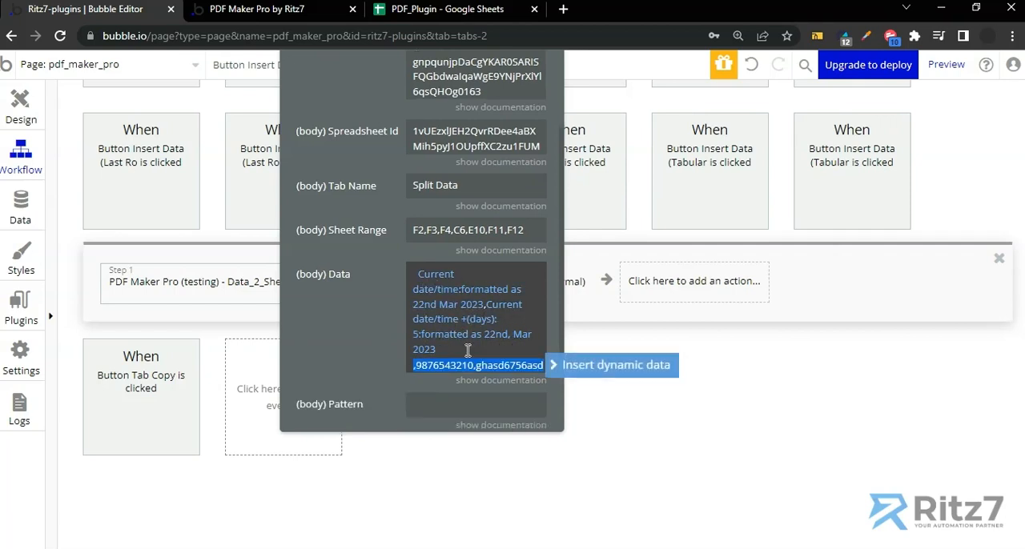
{"action": "type", "text": "Unpaid,Invoice #12345,XYZ"}
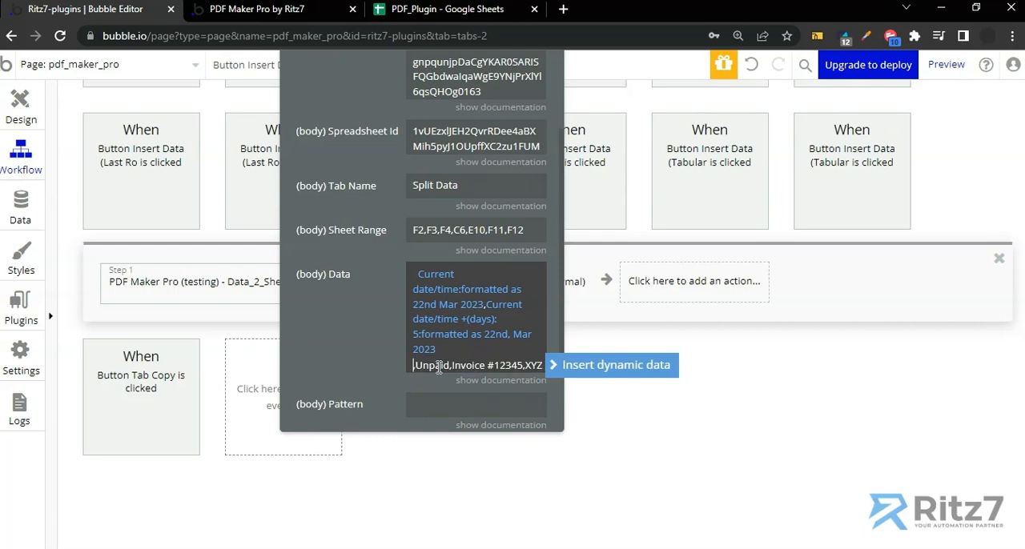
{"action": "key", "text": "shift+Right"}
{"action": "key", "text": "shift+Right"}
{"action": "key", "text": "shift+Right"}
{"action": "key", "text": "shift+Right"}
{"action": "key", "text": "shift+Right"}
{"action": "key", "text": "shift+Right"}
{"action": "key", "text": "shift+Right"}
{"action": "key", "text": "shift+Right"}
{"action": "key", "text": "shift+Right"}
{"action": "key", "text": "shift+Right"}
{"action": "key", "text": "shift+Right"}
{"action": "key", "text": "shift+Right"}
{"action": "key", "text": "shift+Right"}
{"action": "key", "text": "shift+Right"}
{"action": "key", "text": "shift+Right"}
{"action": "key", "text": "shift+Right"}
{"action": "key", "text": "shift+Right"}
{"action": "key", "text": "shift+Right"}
{"action": "key", "text": "Right"}
{"action": "key", "text": "shift+Right"}
{"action": "key", "text": "shift+Right"}
{"action": "key", "text": "shift+Right"}
{"action": "key", "text": "shift+Right"}
{"action": "key", "text": "shift+Right"}
{"action": "key", "text": "shift+Right"}
{"action": "key", "text": "shift+Right"}
{"action": "key", "text": "shift+Right"}
{"action": "key", "text": "shift+Right"}
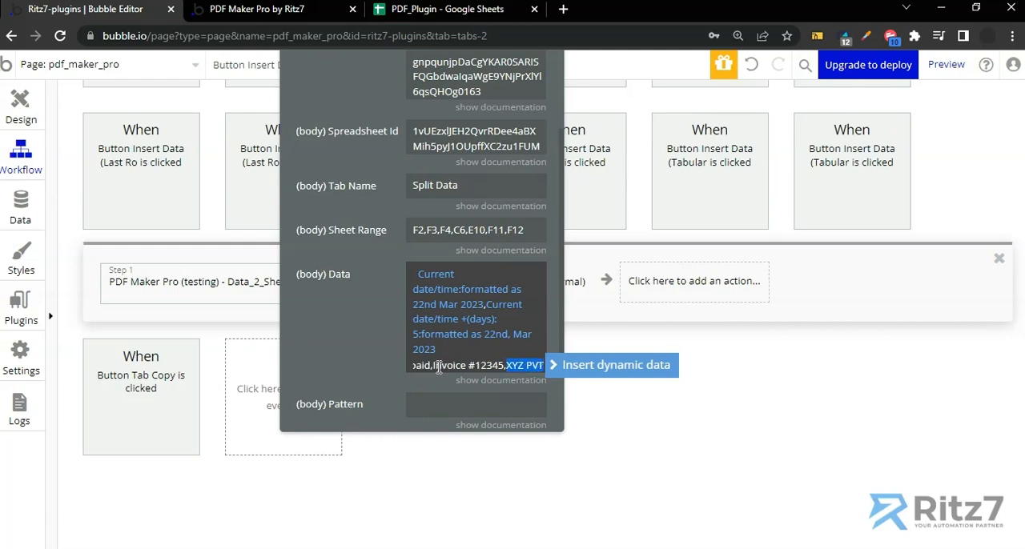
{"action": "key", "text": "Left"}
{"action": "key", "text": "Right"}
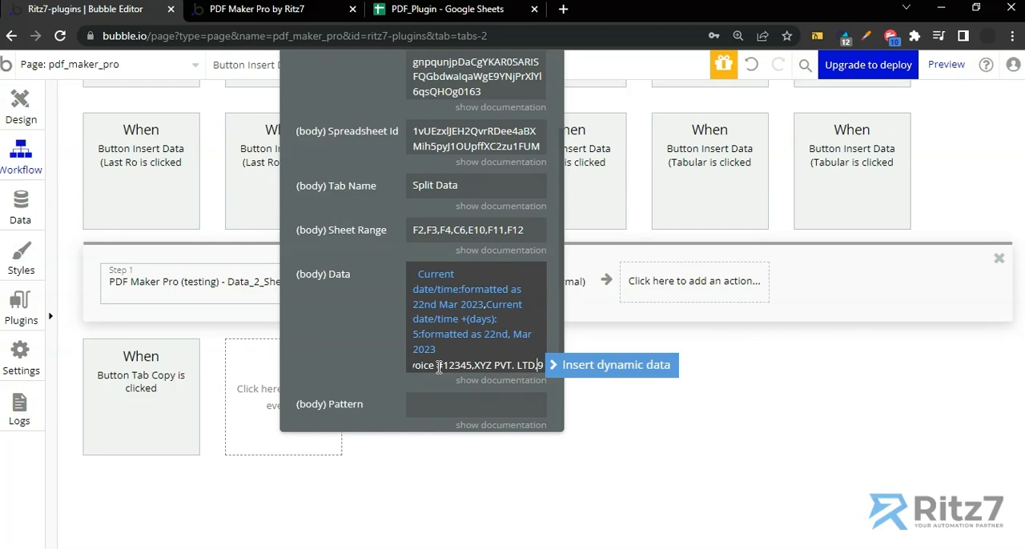
{"action": "key", "text": "shift+Right"}
{"action": "key", "text": "shift+Right"}
{"action": "key", "text": "shift+Right"}
{"action": "key", "text": "shift+Right"}
{"action": "key", "text": "shift+Right"}
{"action": "key", "text": "shift+Right"}
{"action": "key", "text": "shift+Right"}
{"action": "key", "text": "shift+Right"}
{"action": "key", "text": "shift+Right"}
{"action": "key", "text": "shift+Right"}
{"action": "key", "text": "shift+Right"}
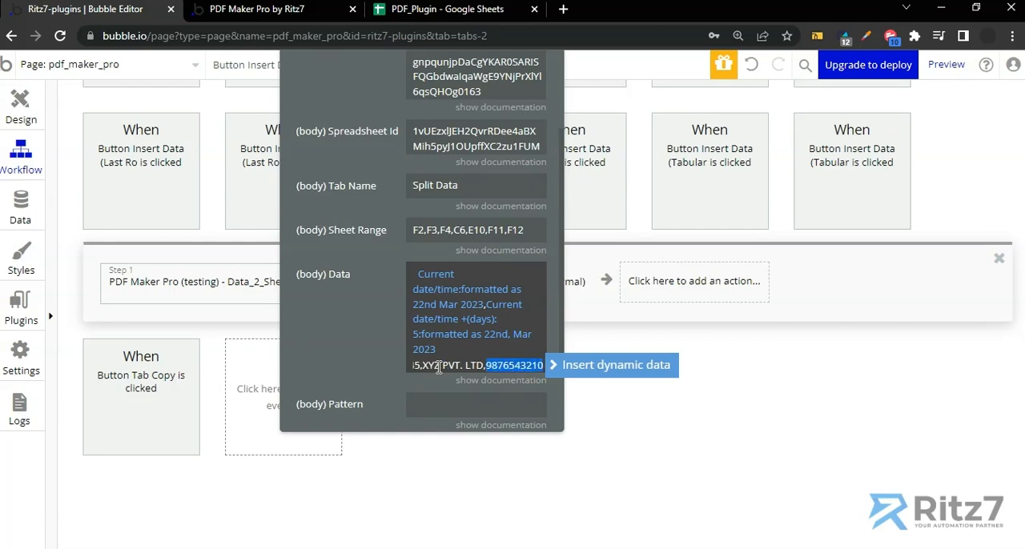
{"action": "key", "text": "Right"}
{"action": "key", "text": "shift+Right"}
{"action": "key", "text": "shift+Right"}
{"action": "key", "text": "shift+Right"}
{"action": "key", "text": "shift+Right"}
{"action": "key", "text": "shift+Right"}
{"action": "key", "text": "shift+Right"}
{"action": "key", "text": "shift+Right"}
{"action": "key", "text": "shift+Right"}
{"action": "key", "text": "shift+Right"}
{"action": "key", "text": "shift+Right"}
{"action": "key", "text": "shift+Right"}
{"action": "key", "text": "shift+Right"}
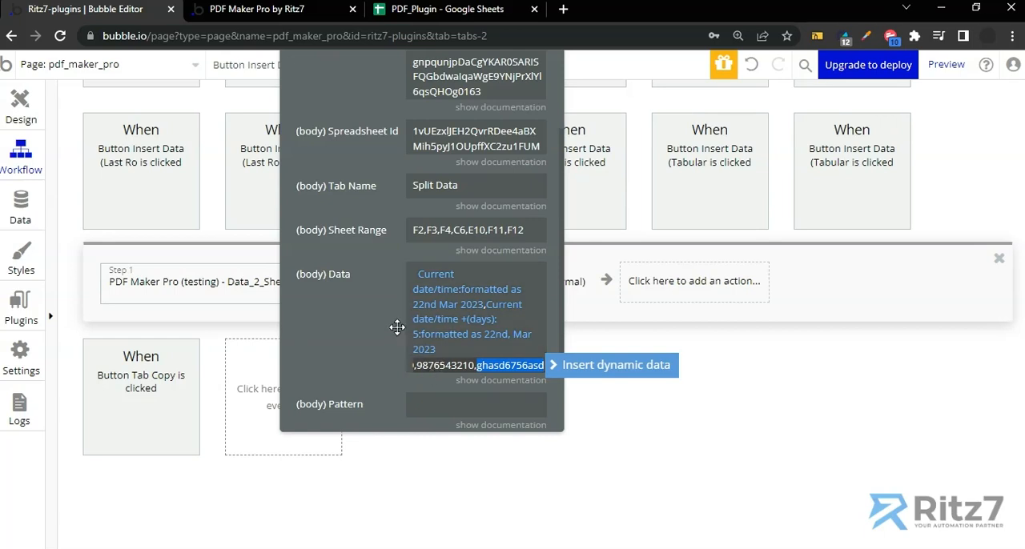
{"action": "left_click", "coordinate": [371, 308]}
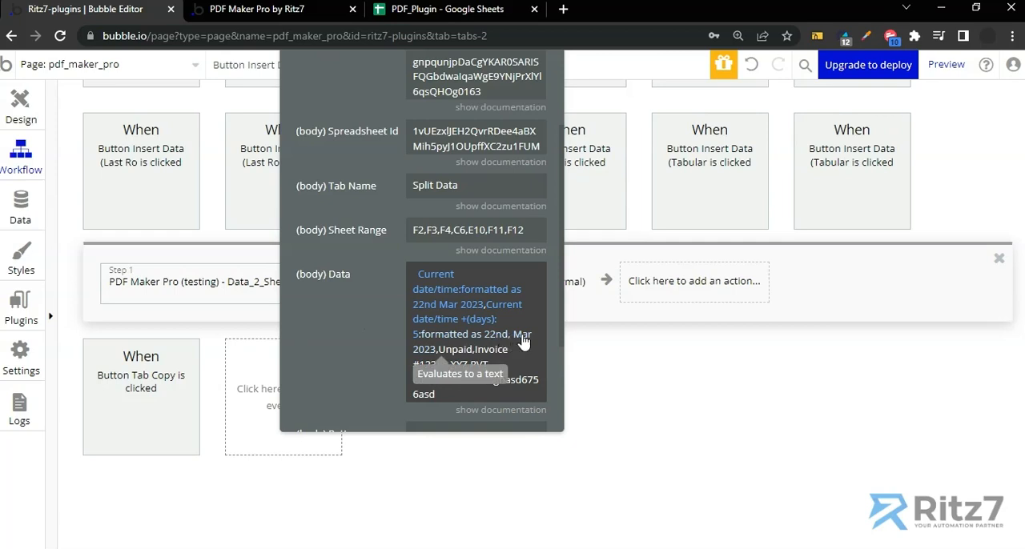
Add a find & replace operation to the payment due date expression that replaces "," with "@@", and close its settings
{"action": "left_click", "coordinate": [423, 362]}
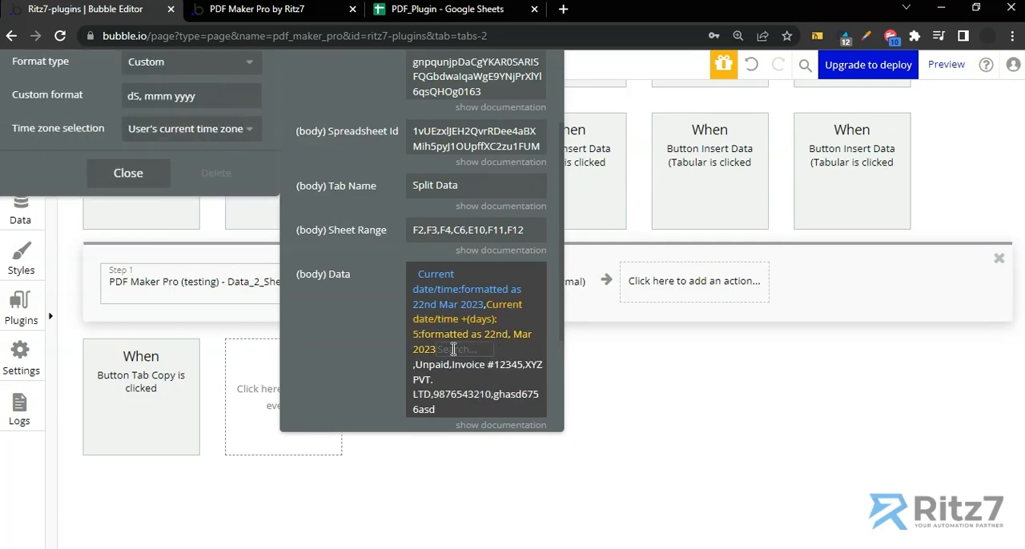
{"action": "left_click", "coordinate": [454, 349]}
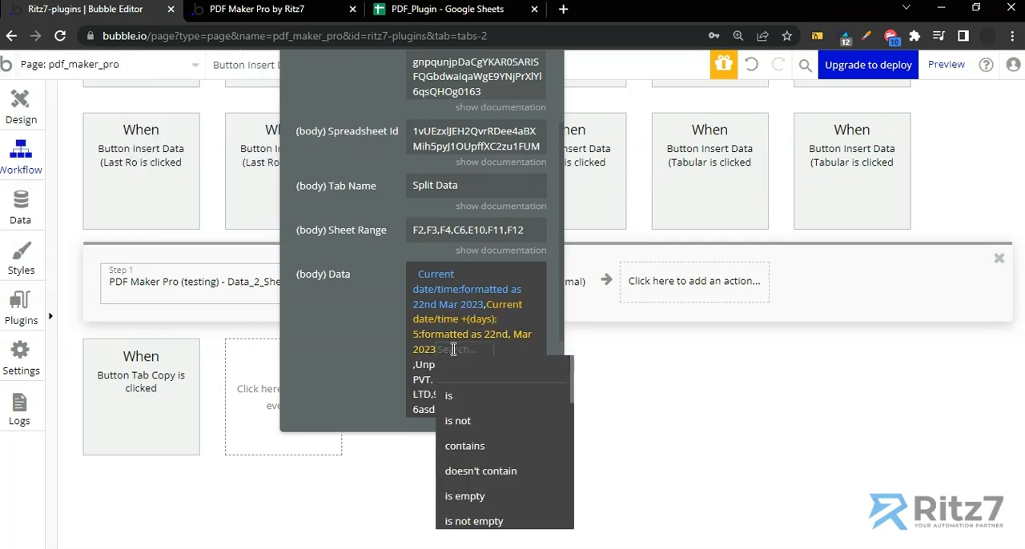
{"action": "type", "text": "find"}
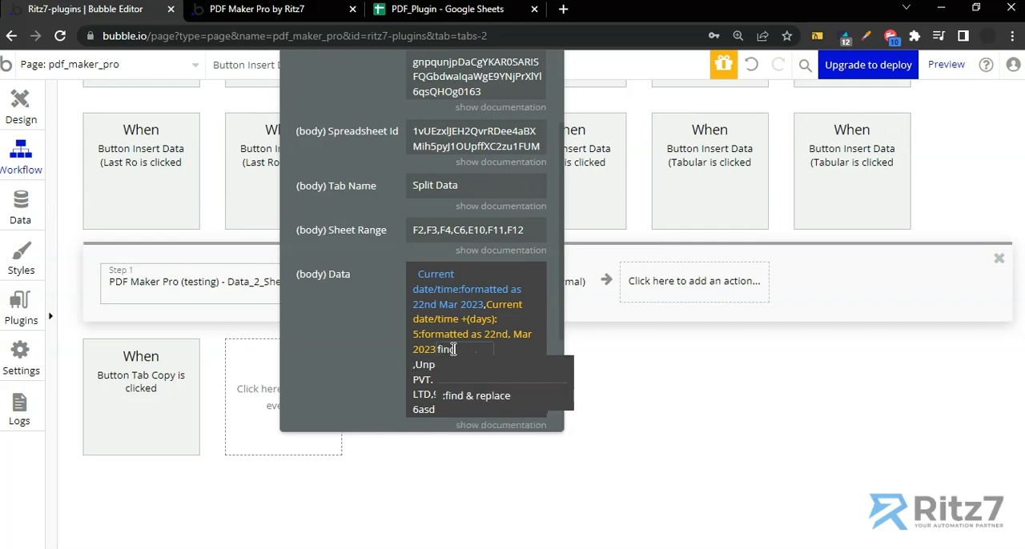
{"action": "left_click", "coordinate": [452, 395]}
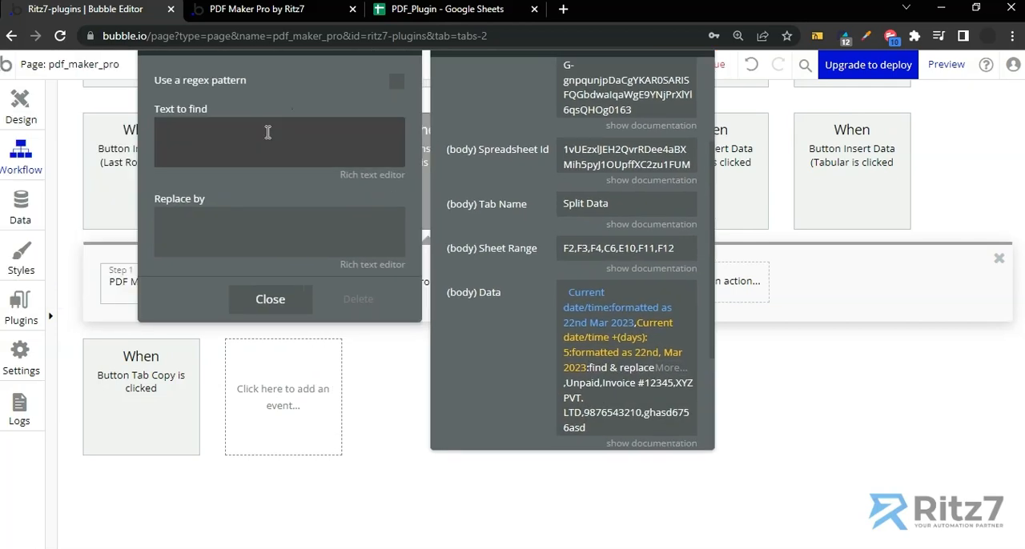
{"action": "left_click", "coordinate": [268, 132]}
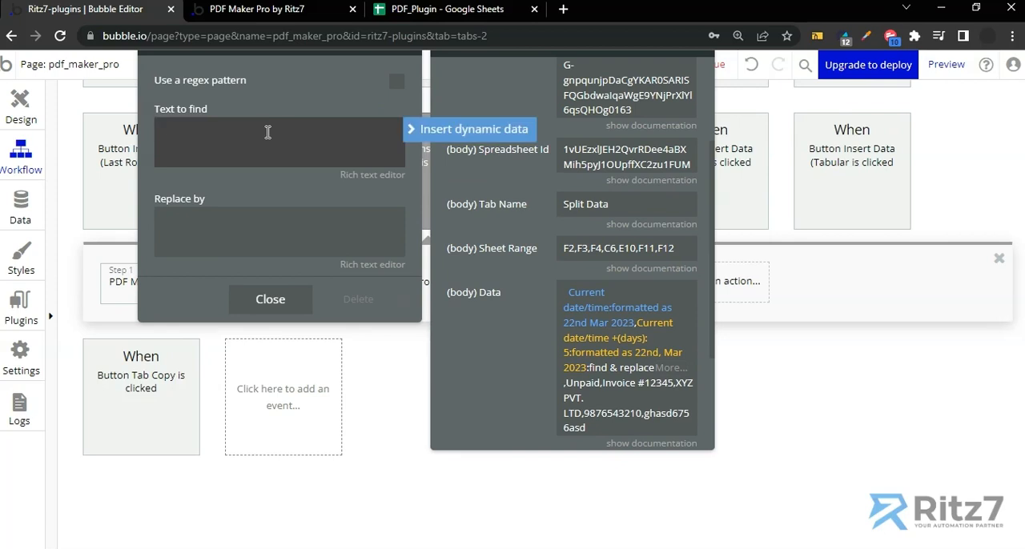
{"action": "type", "text": ","}
{"action": "left_click", "coordinate": [195, 224]}
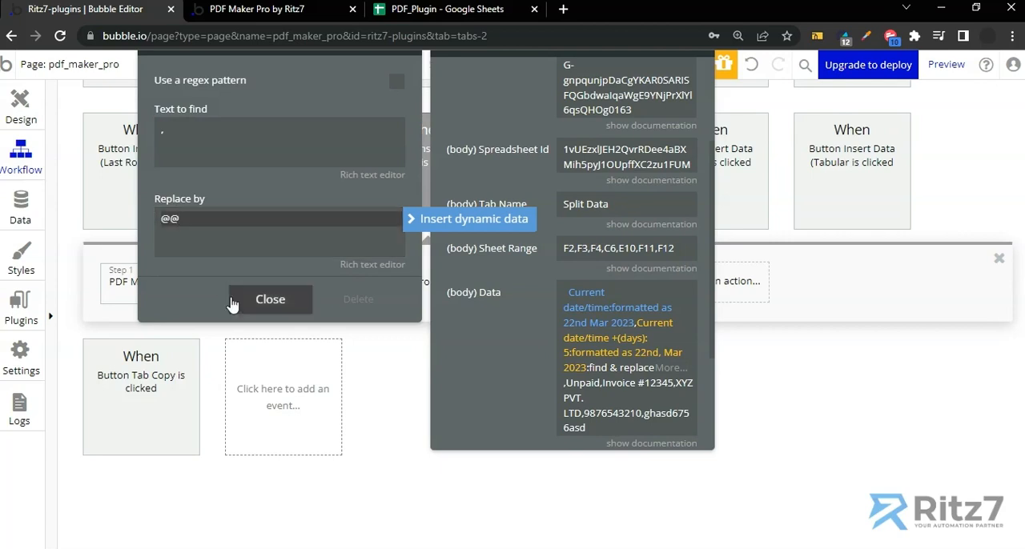
{"action": "left_click", "coordinate": [270, 301]}
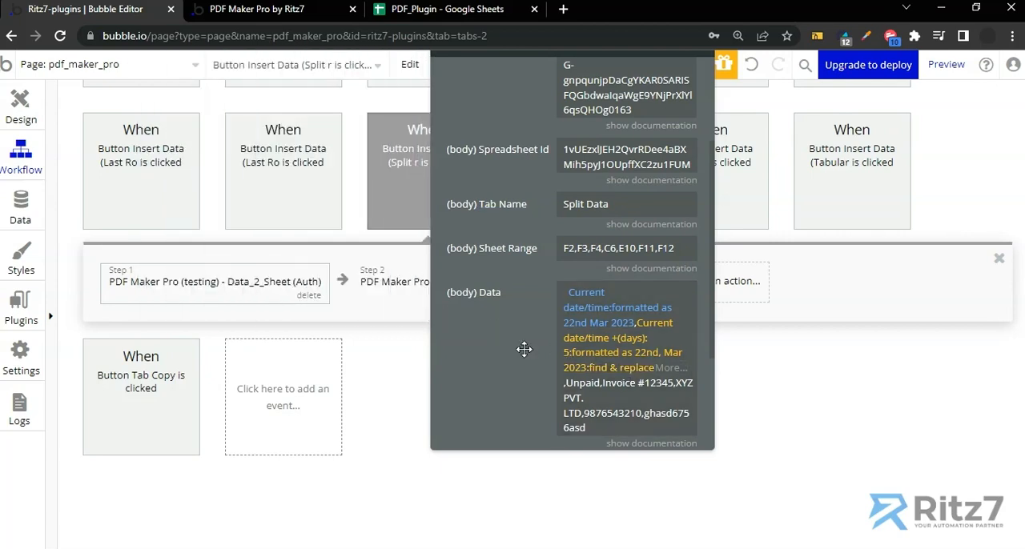
Set the action's Pattern value to @@ and review the parameters from the authorization header down to the Data field
{"action": "scroll", "coordinate": [524, 349], "scroll_direction": "down", "scroll_amount": 3}
{"action": "left_click", "coordinate": [589, 315]}
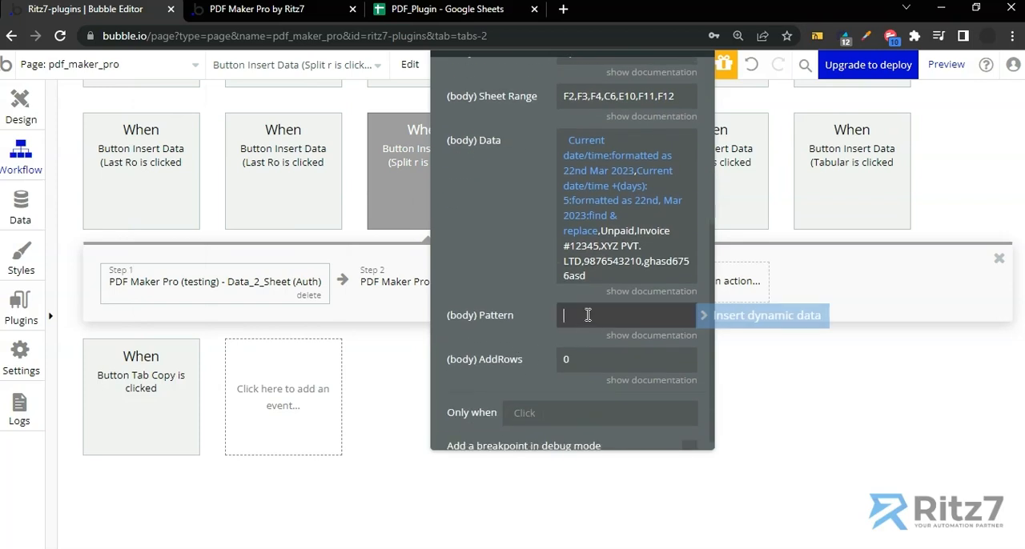
{"action": "type", "text": "@@"}
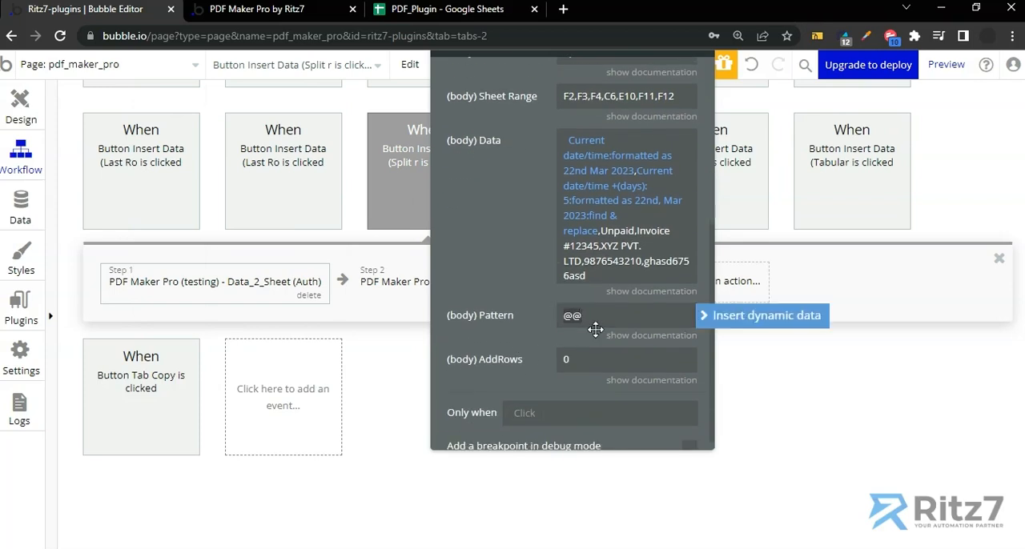
{"action": "left_click", "coordinate": [525, 298]}
{"action": "scroll", "coordinate": [521, 293], "scroll_direction": "up", "scroll_amount": 4}
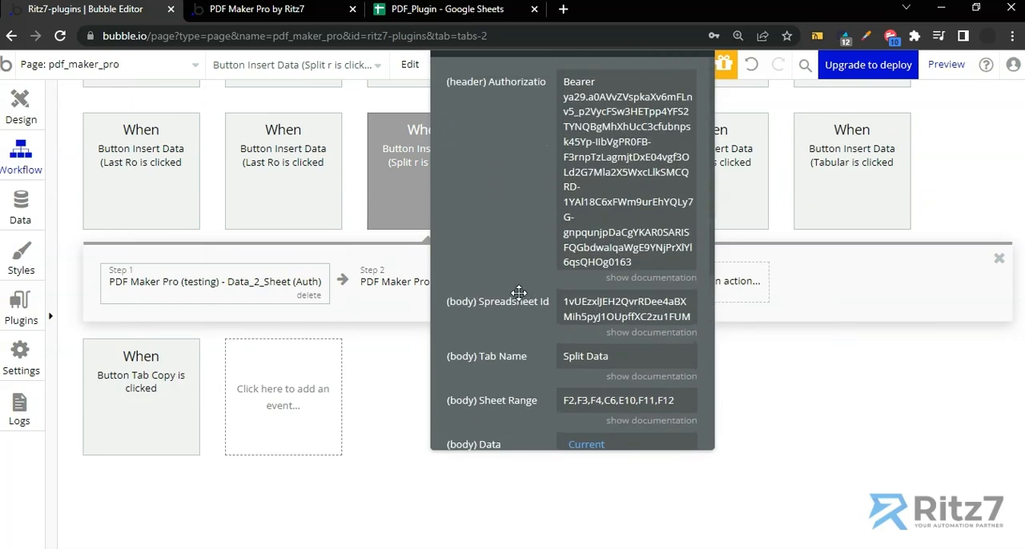
{"action": "left_click_drag", "start_coordinate": [515, 249], "coordinate": [454, 248]}
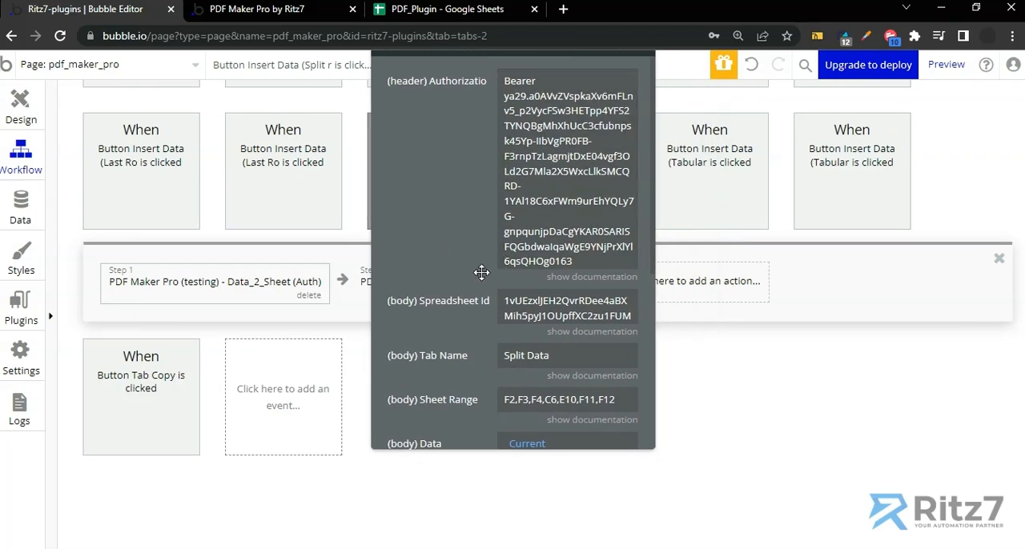
{"action": "scroll", "coordinate": [459, 320], "scroll_direction": "down", "scroll_amount": 3}
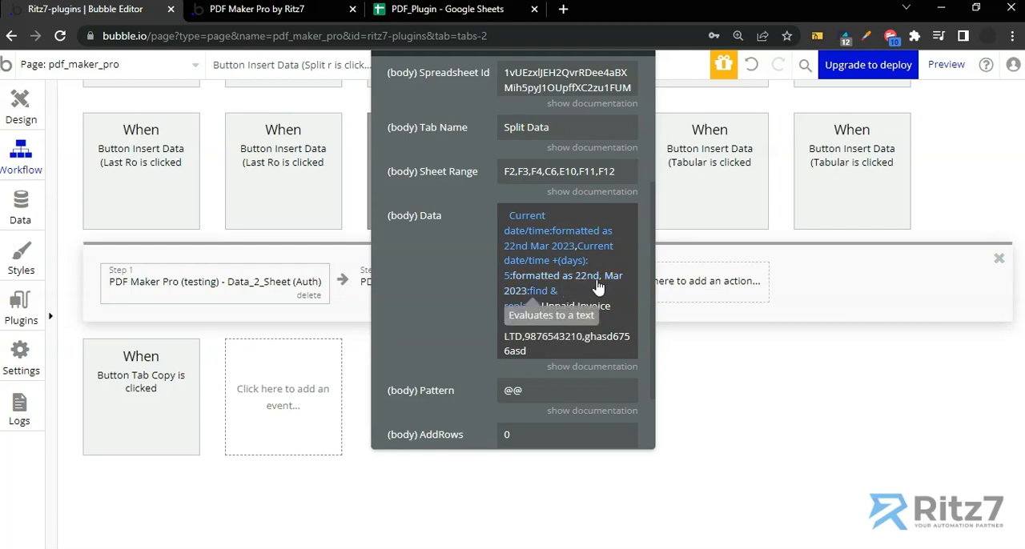
Check the Payment Due date cell in the PDF_Plugin sheet and return to the Data_2_Sheet action in Bubble
{"action": "left_click", "coordinate": [479, 11]}
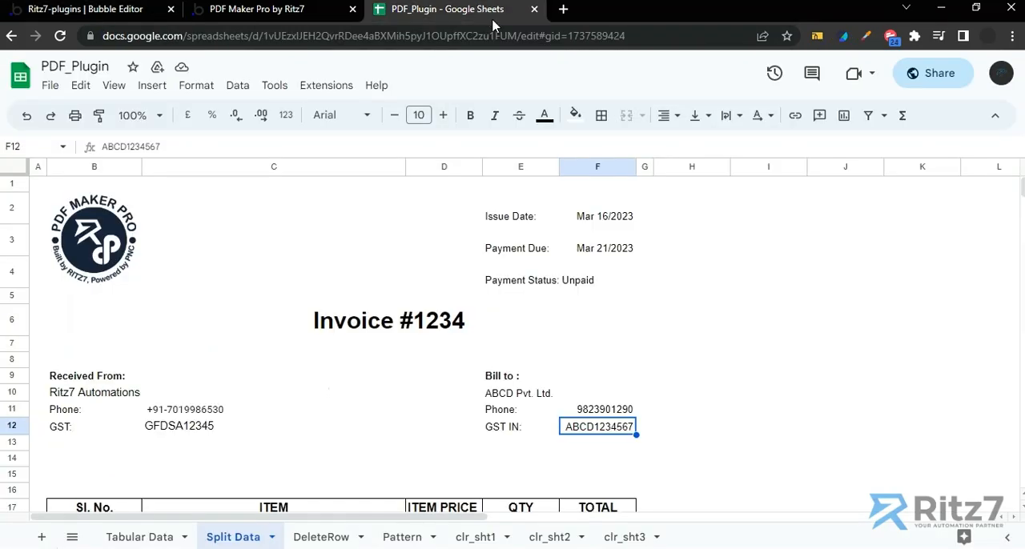
{"action": "left_click", "coordinate": [603, 253]}
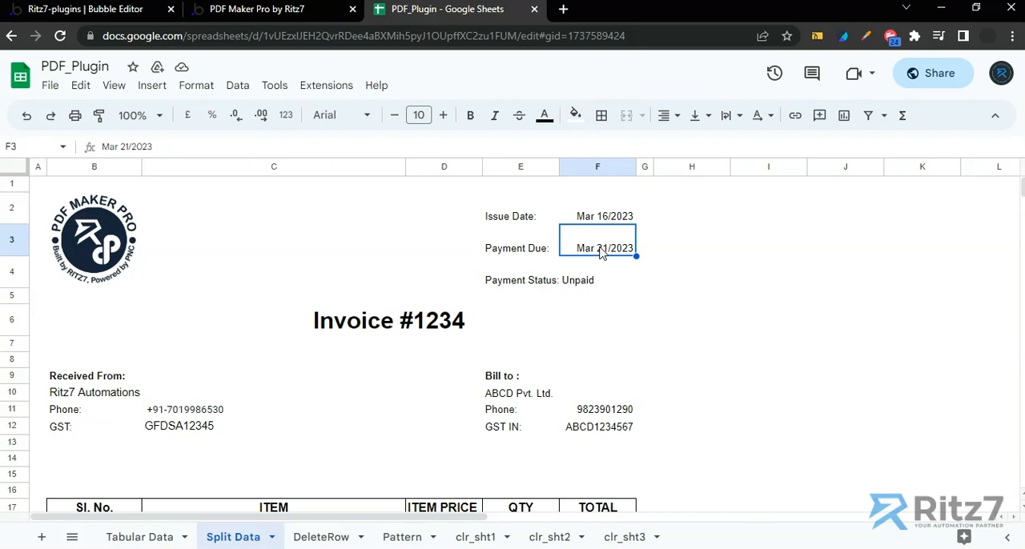
{"action": "left_click", "coordinate": [141, 11]}
{"action": "left_click", "coordinate": [358, 293]}
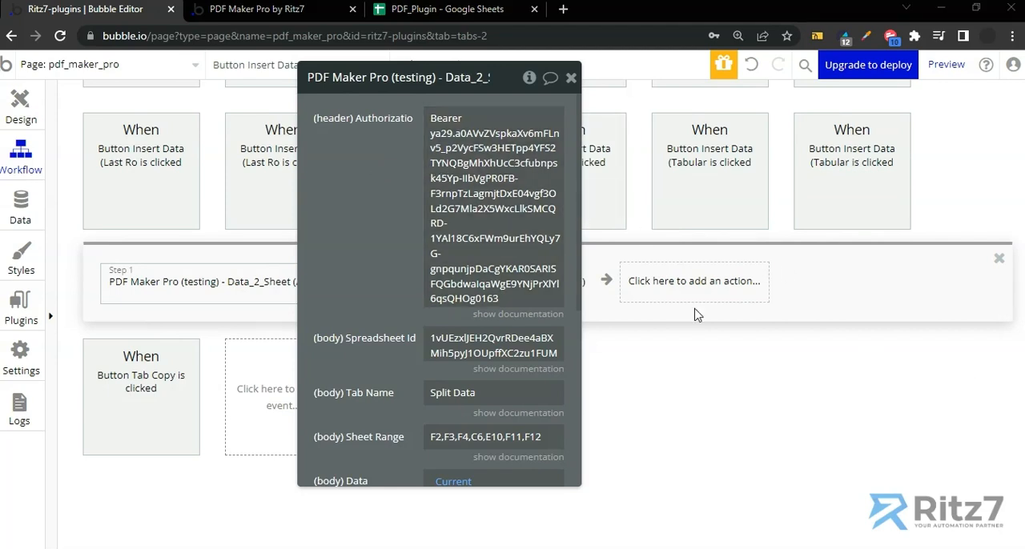
Switch to the PDF Maker Pro page and try to run the Method-2 Insert Data (Split range) action
{"action": "left_click", "coordinate": [226, 12]}
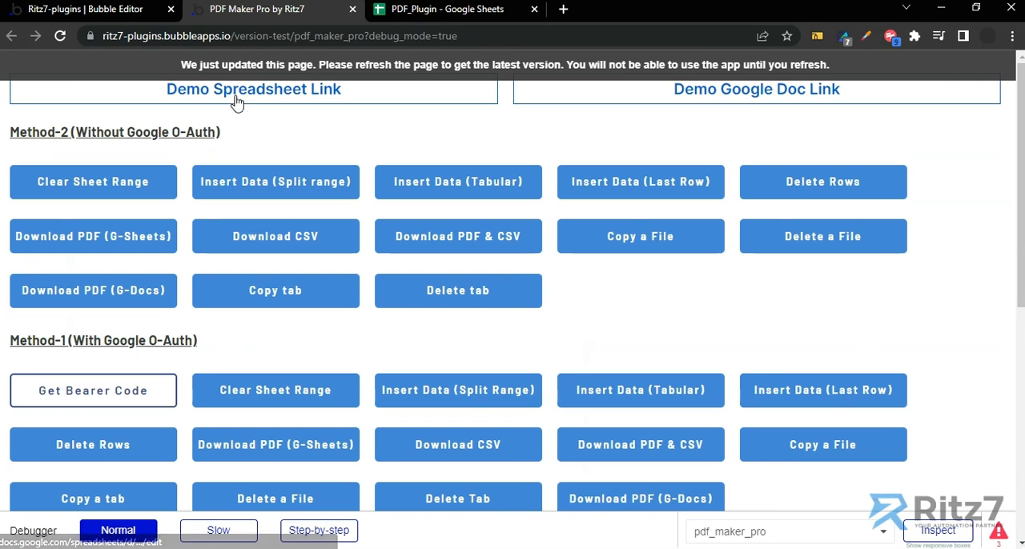
{"action": "left_click", "coordinate": [258, 186]}
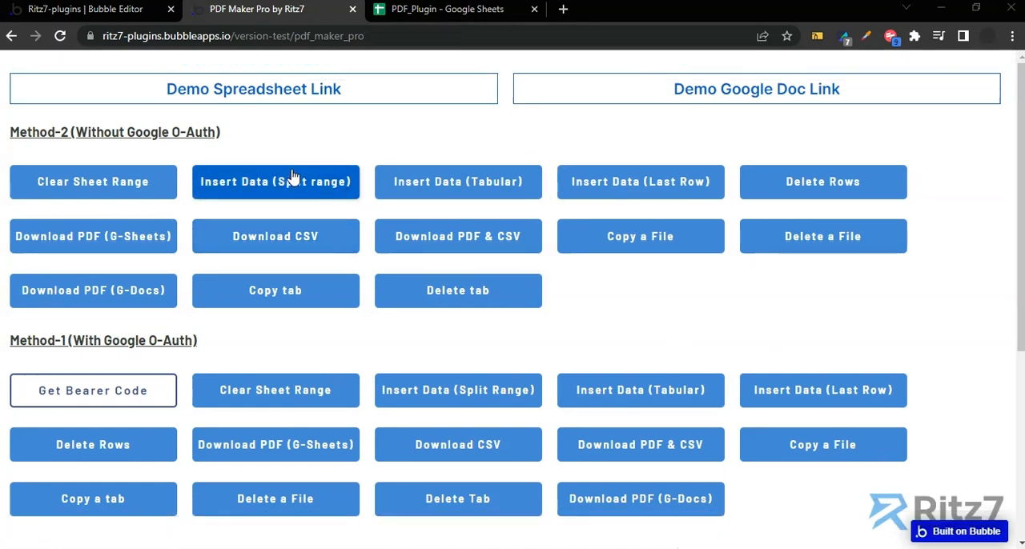
In the PDF_Plugin sheet, clear the issue date, payment due, payment status, invoice title and Bill to company, phone and GST IN values
{"action": "left_click", "coordinate": [398, 12]}
{"action": "left_click_drag", "start_coordinate": [588, 218], "coordinate": [590, 282]}
{"action": "key", "text": "Delete"}
{"action": "left_click", "coordinate": [447, 321]}
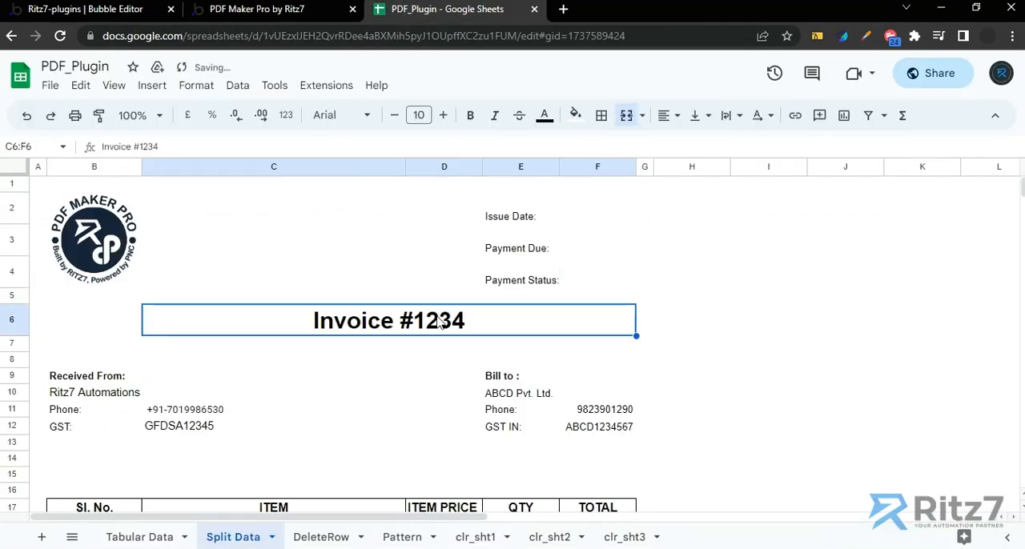
{"action": "key", "text": "Delete"}
{"action": "left_click", "coordinate": [545, 377]}
{"action": "key", "text": "Delete"}
{"action": "left_click", "coordinate": [584, 397]}
{"action": "key", "text": "Delete"}
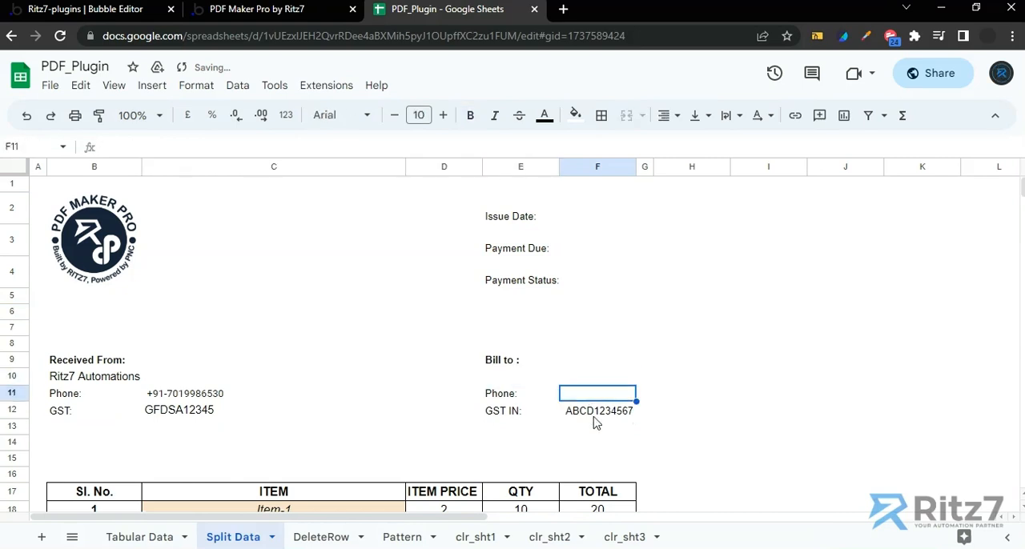
{"action": "left_click", "coordinate": [590, 414]}
{"action": "key", "text": "Delete"}
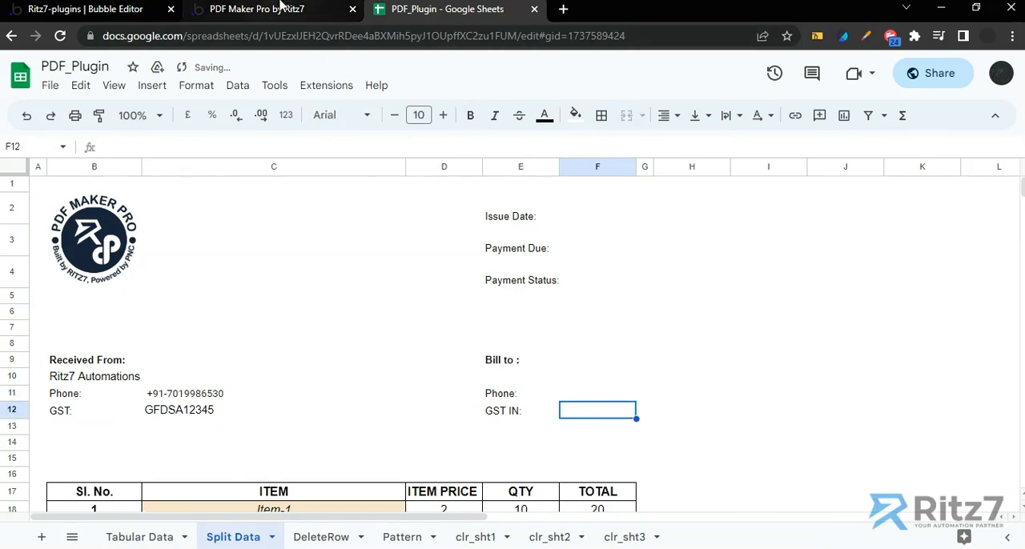
Run the Method-2 Insert Data (Split range) action on the PDF Maker Pro page and return to the PDF_Plugin sheet to check the result
{"action": "left_click", "coordinate": [280, 9]}
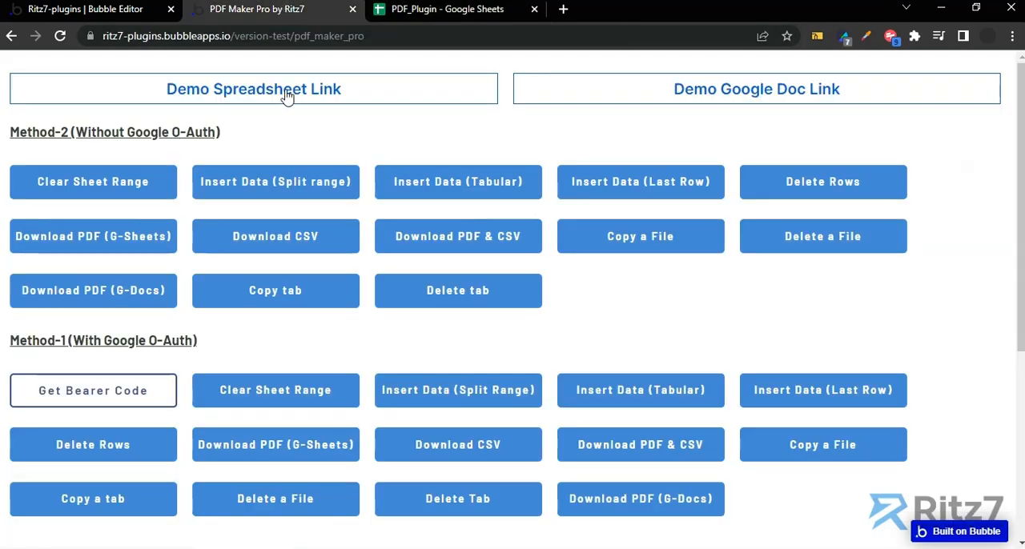
{"action": "left_click", "coordinate": [277, 184]}
{"action": "left_click", "coordinate": [414, 14]}
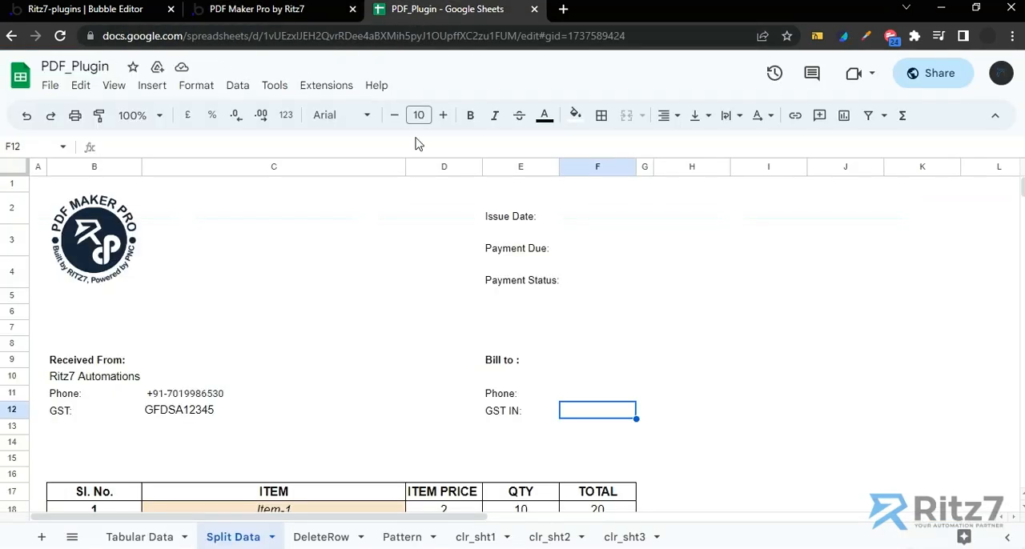